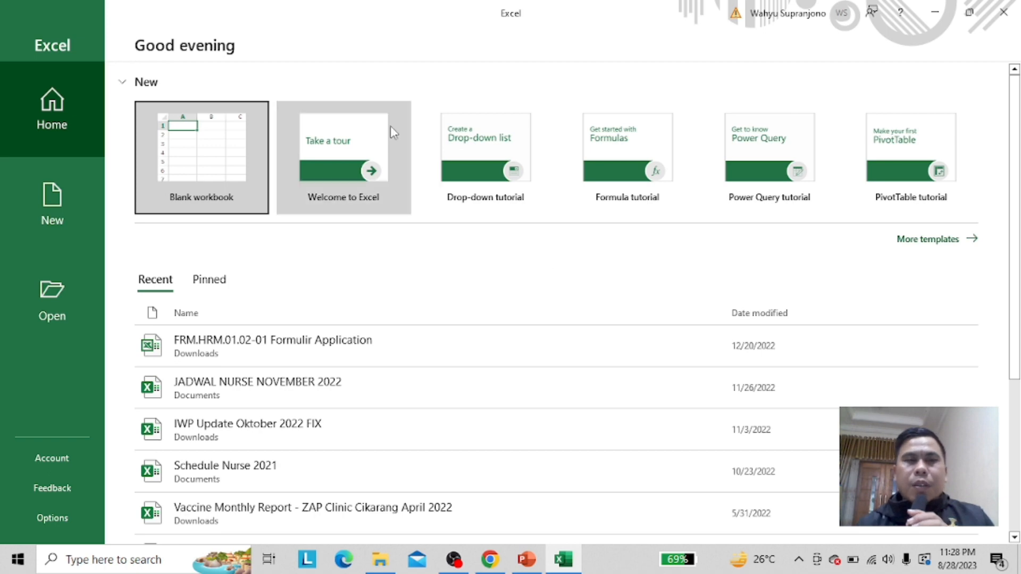
Create a new blank workbook.
left_click(237, 165)
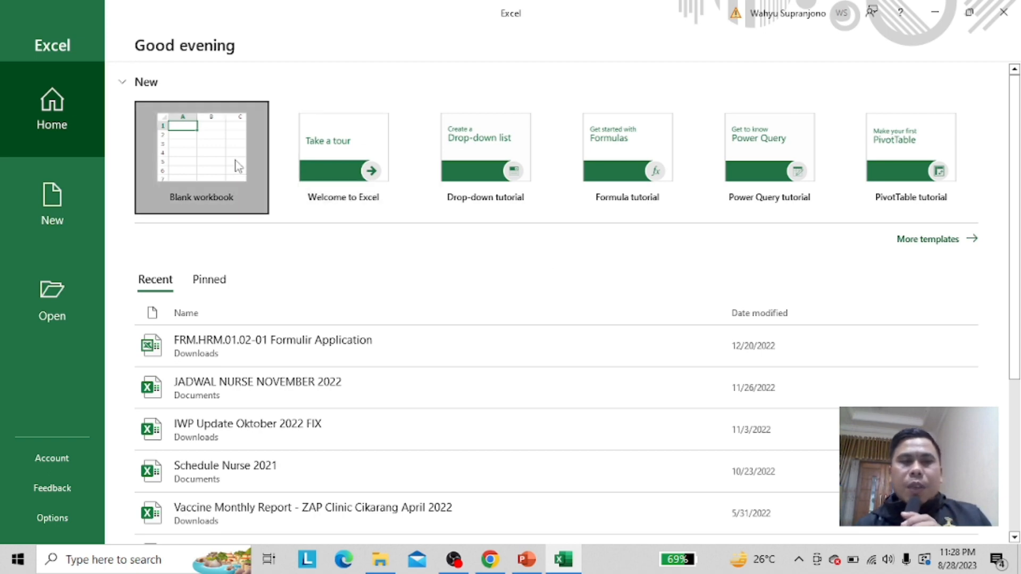
left_click(234, 159)
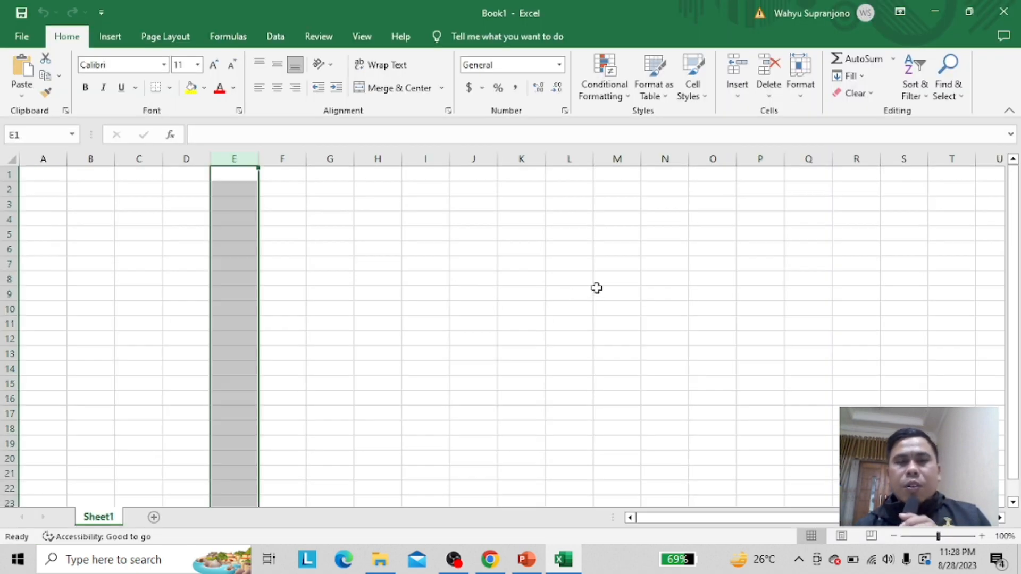
left_click(375, 272)
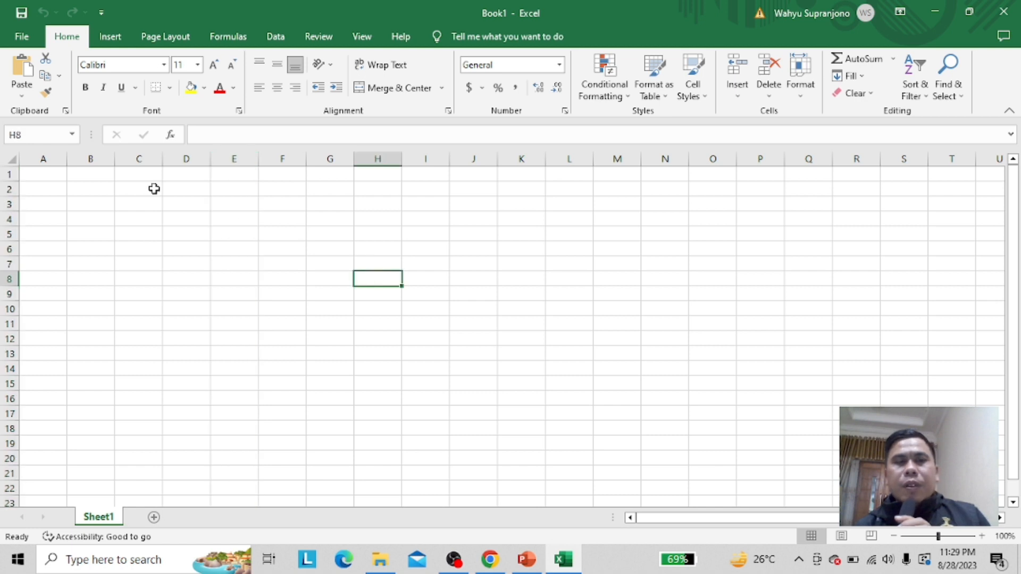
left_click(52, 178)
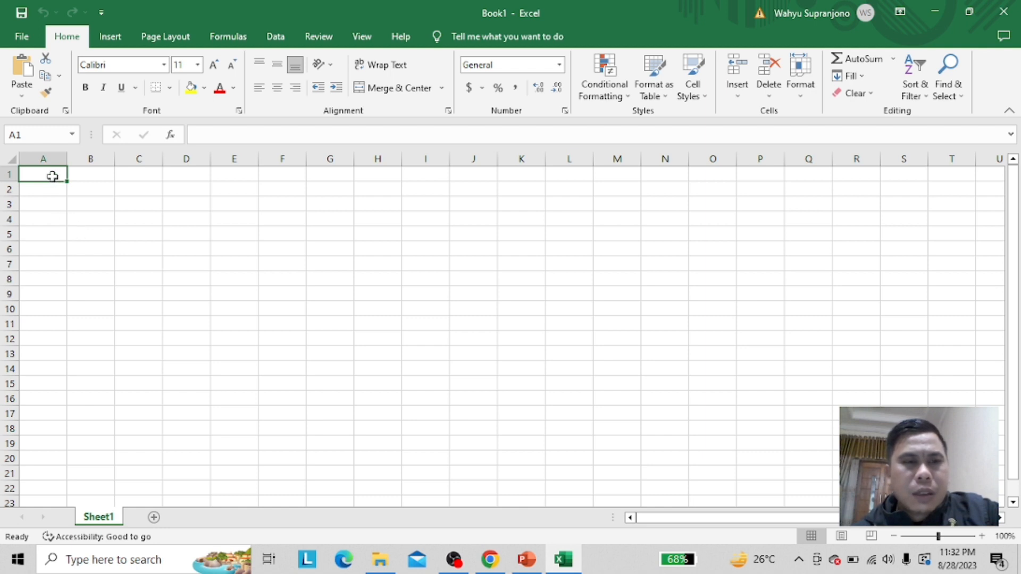
left_click_drag(52, 176, 381, 369)
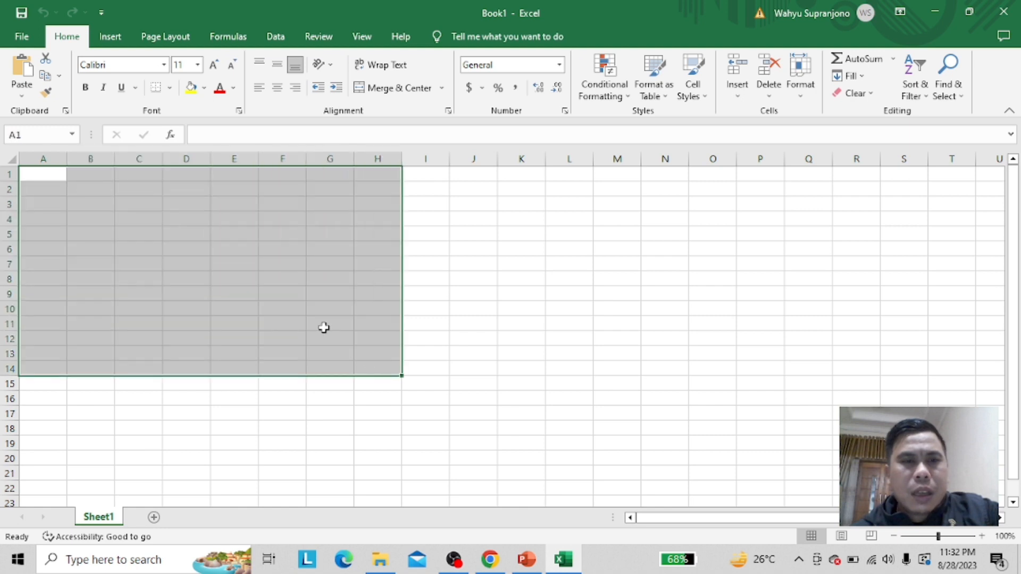
left_click(324, 328)
left_click_drag(43, 168, 519, 394)
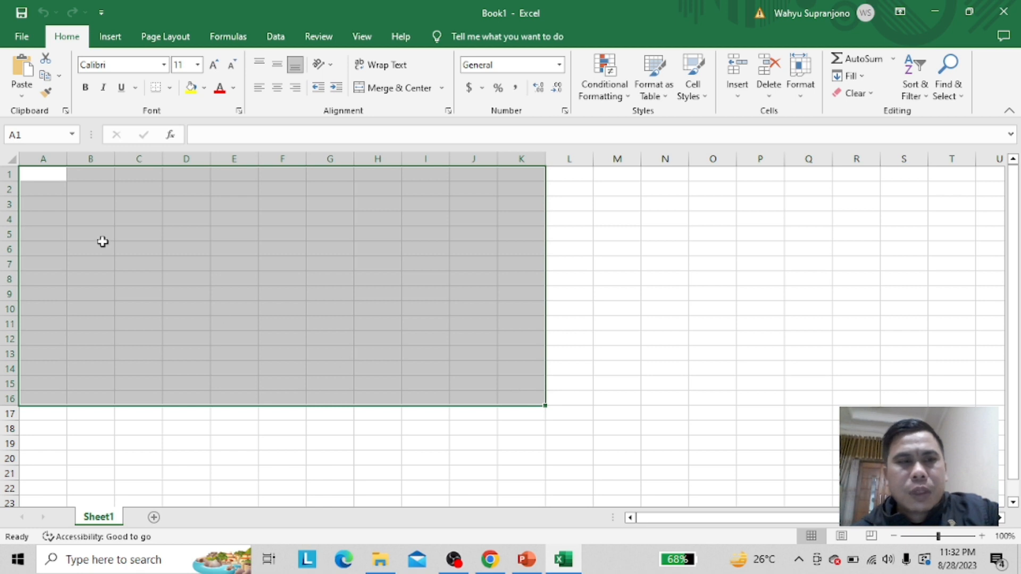
left_click(46, 173)
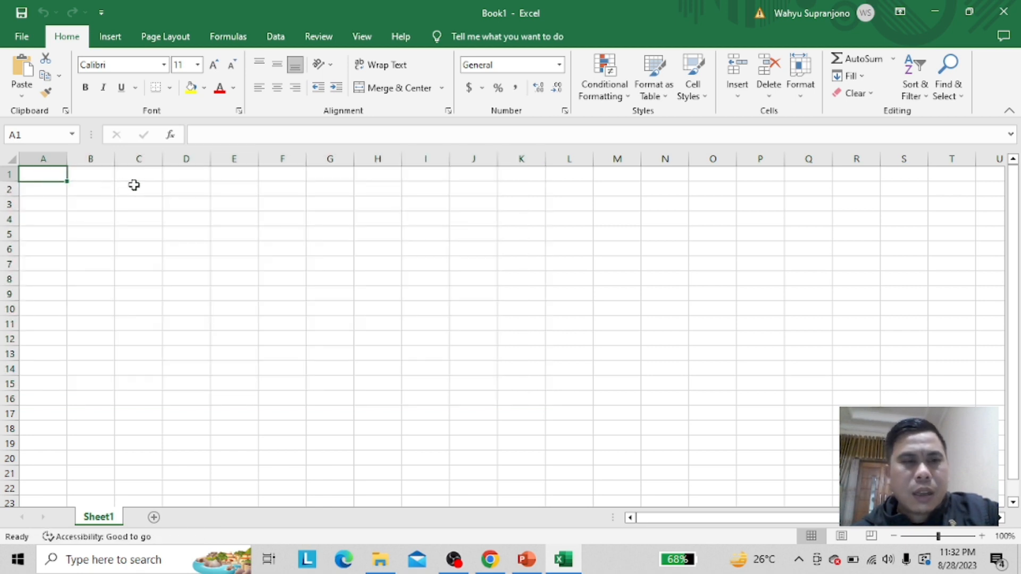
left_click(45, 160)
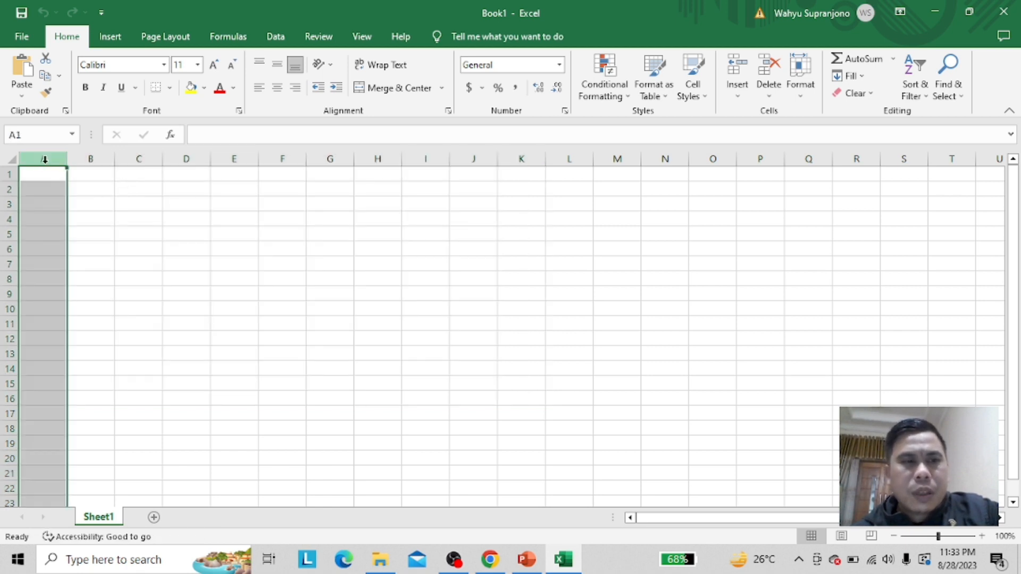
Enter a1 in cell A1 and select its column, its row and the cell itself to demonstrate the cell address.
left_click(46, 170)
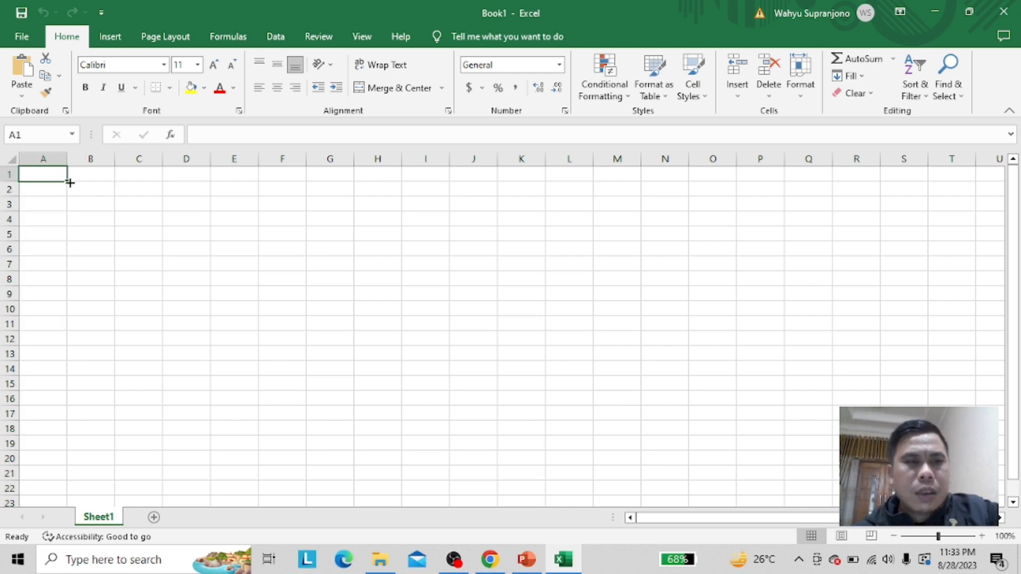
type("a1")
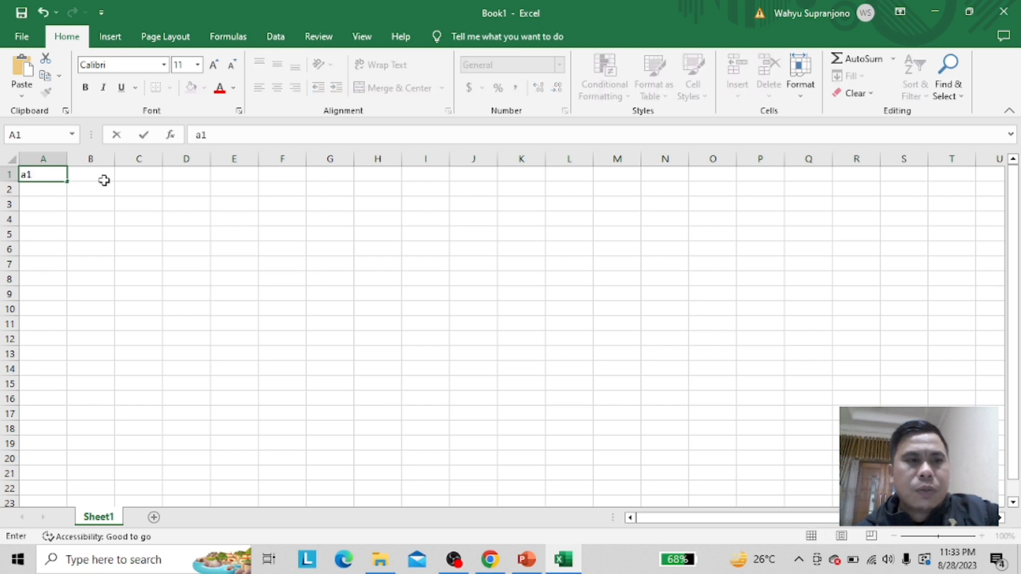
left_click(122, 186)
left_click(52, 157)
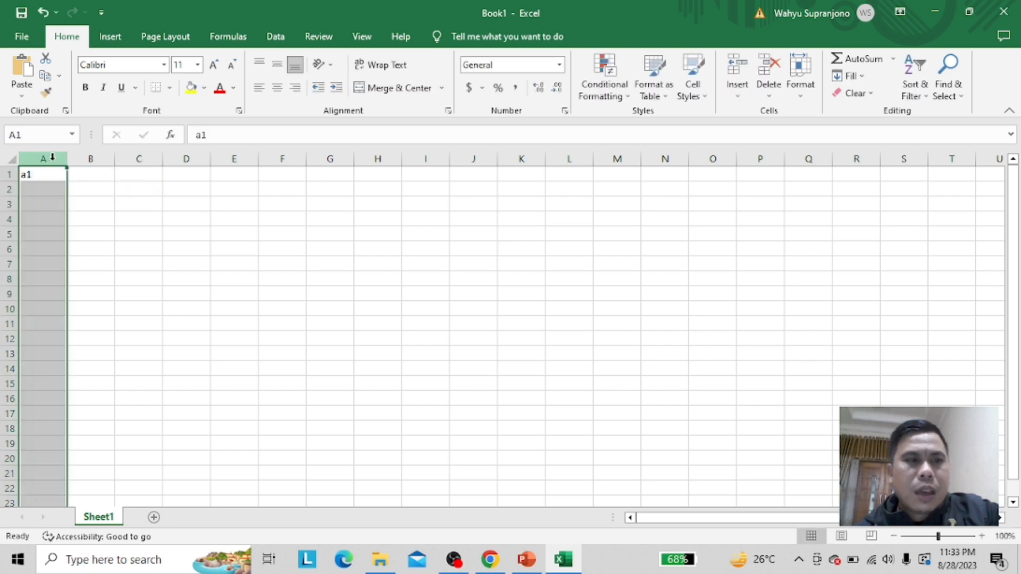
left_click(7, 173)
left_click(42, 174)
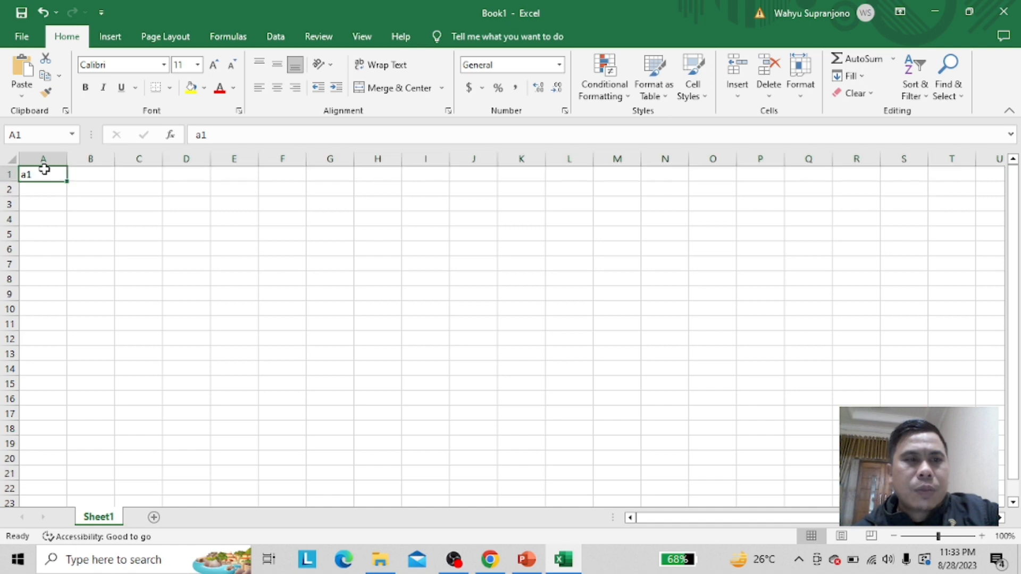
Enter b1 in cell B1 and select the two labelled cells A1:B1.
left_click(108, 178)
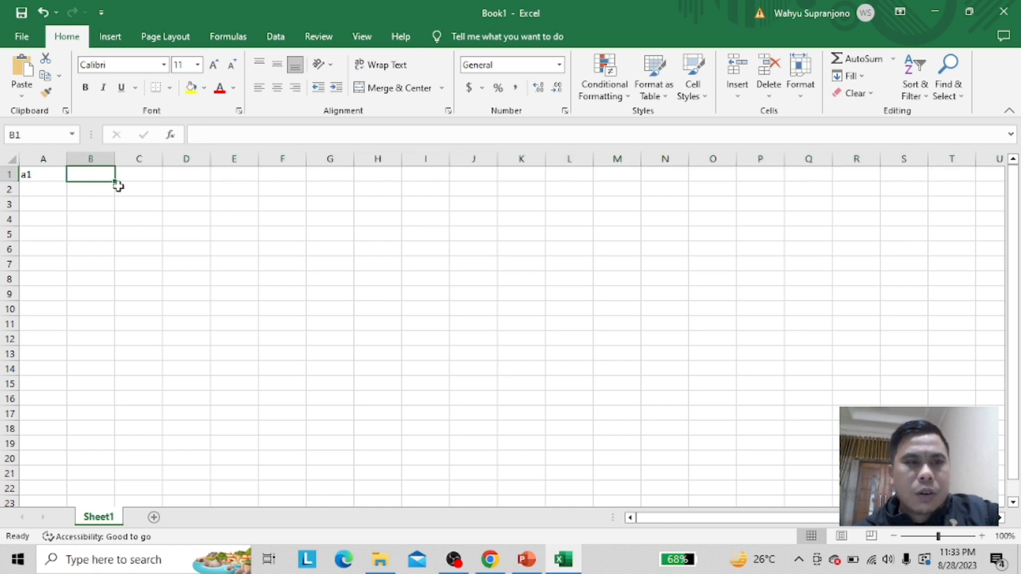
type("b")
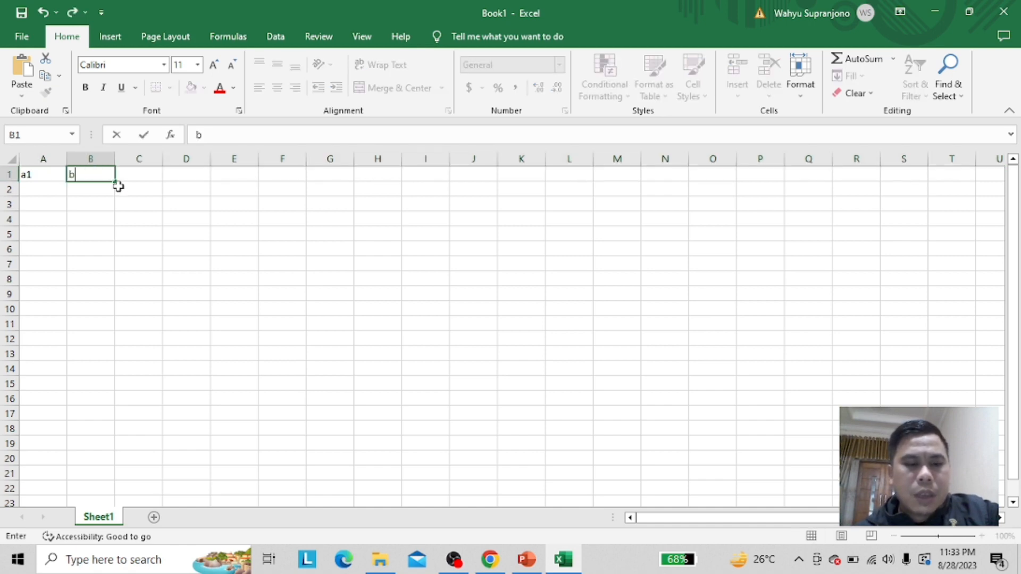
key("Return")
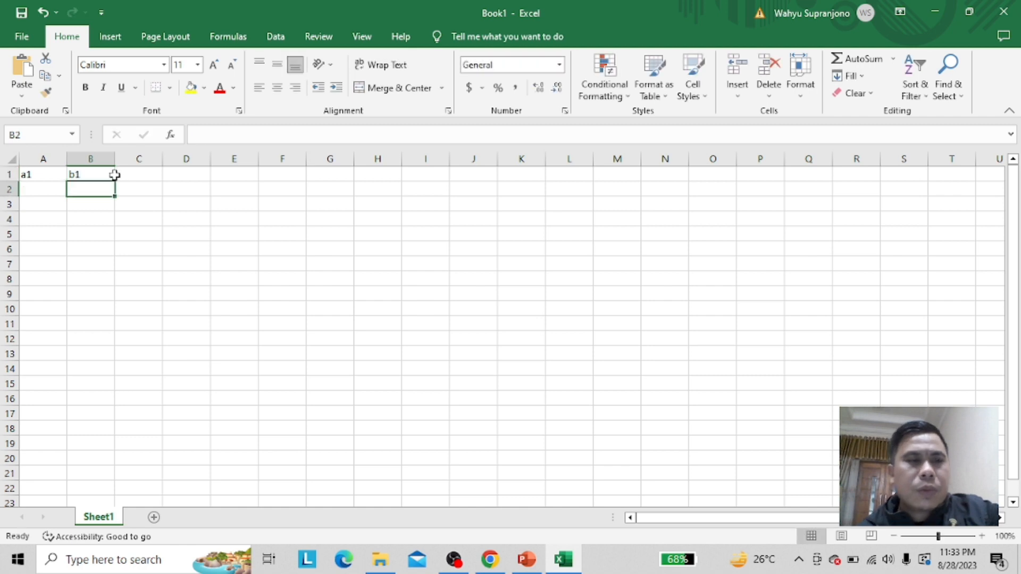
left_click(137, 173)
left_click_drag(52, 173, 72, 174)
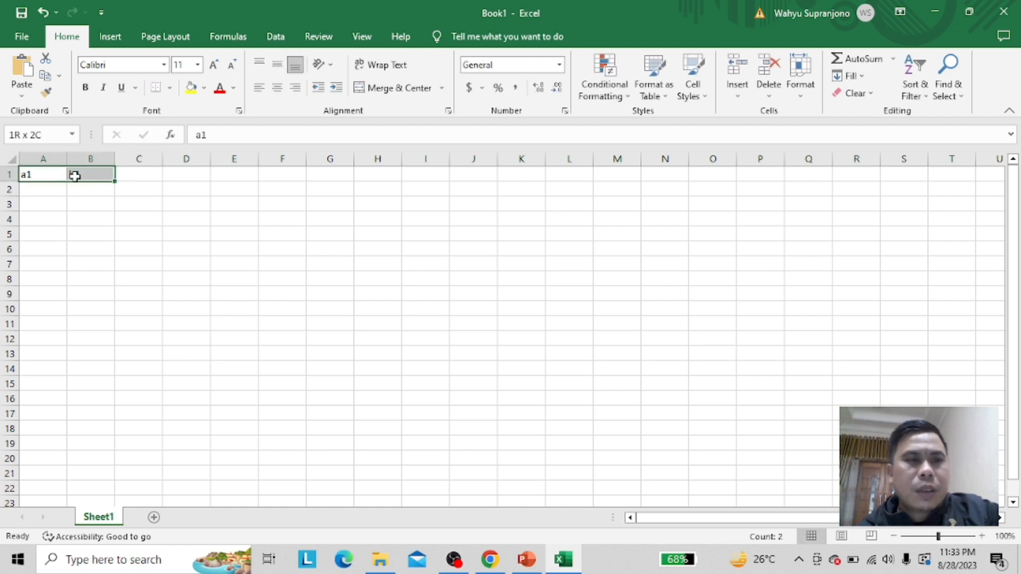
Enter c` in cell C1 and d1 in cell D1.
left_click(152, 178)
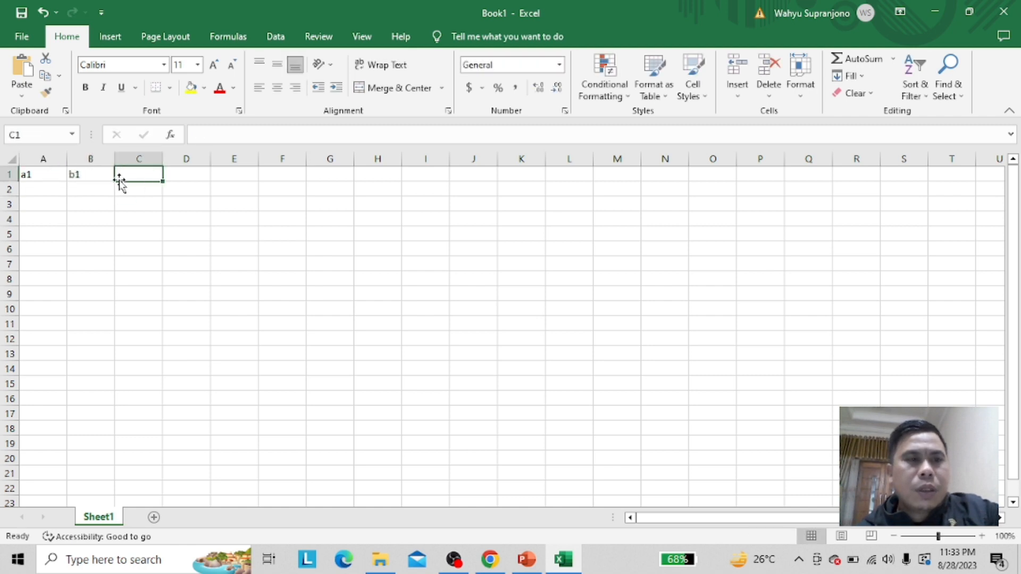
type("c")
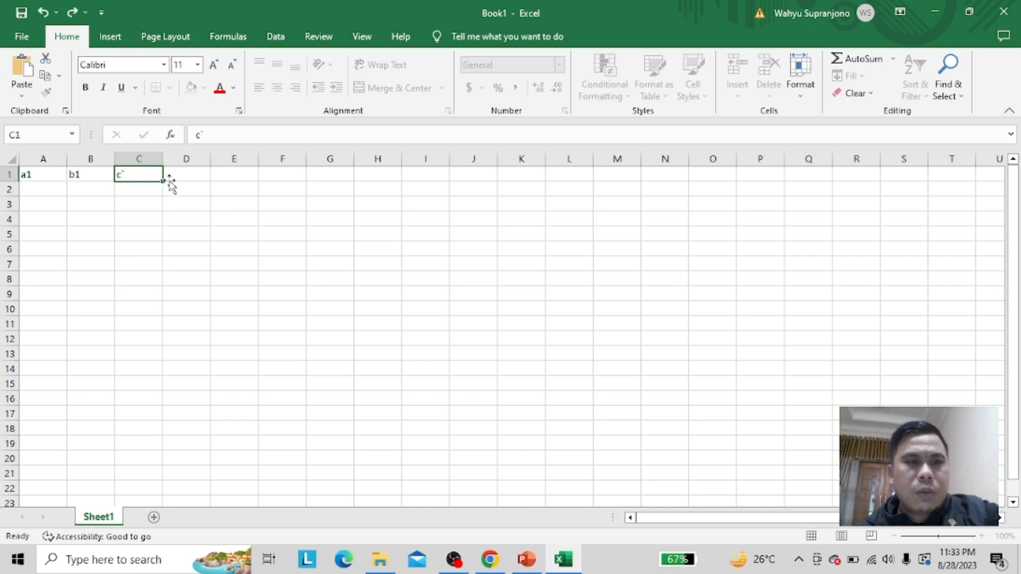
left_click(171, 181)
type("c")
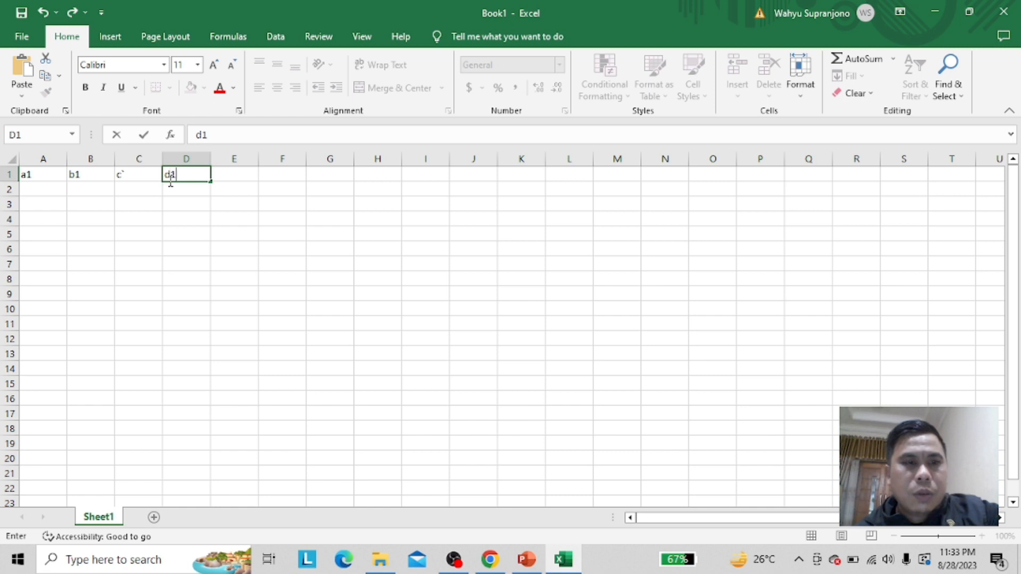
type("1")
key("Return")
Enter a1 in cell A2 and the number 2 in cell A3.
key("Left")
key("Left")
key("Left")
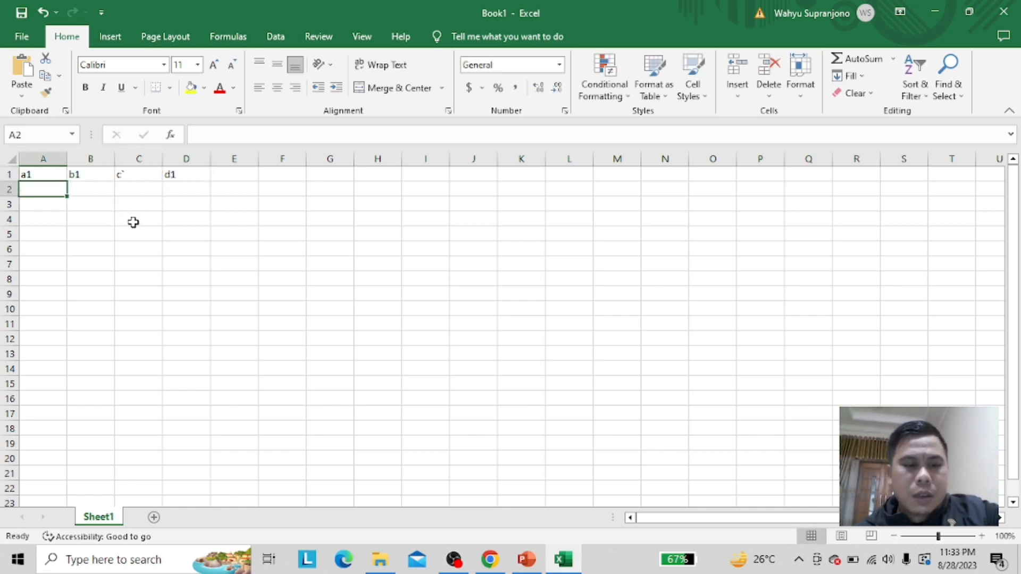
type("a")
key("Return")
type("2")
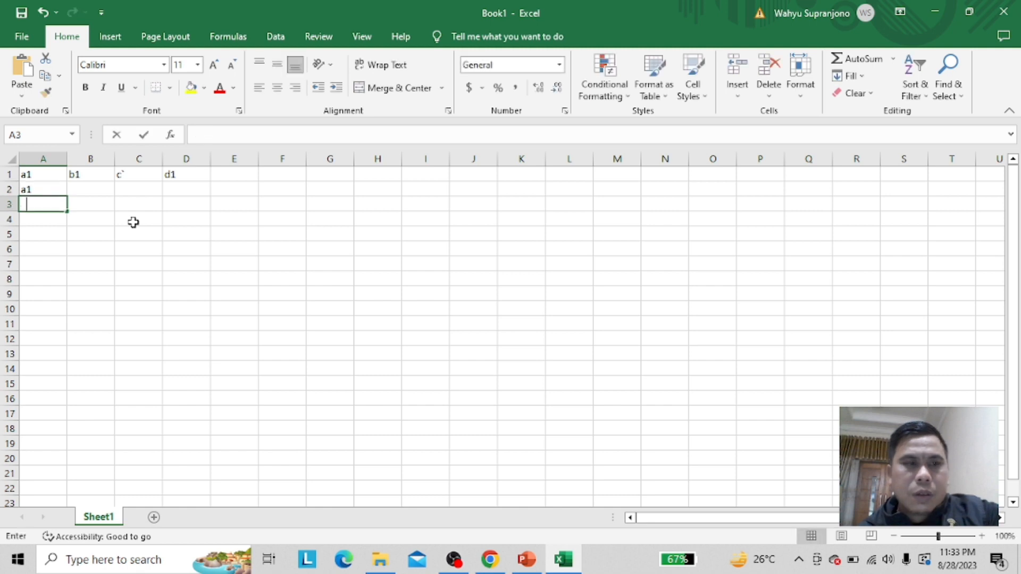
key("Return")
Replace the entries below A1 with a2 in cell A2 and a3 in cell A3.
key("Right")
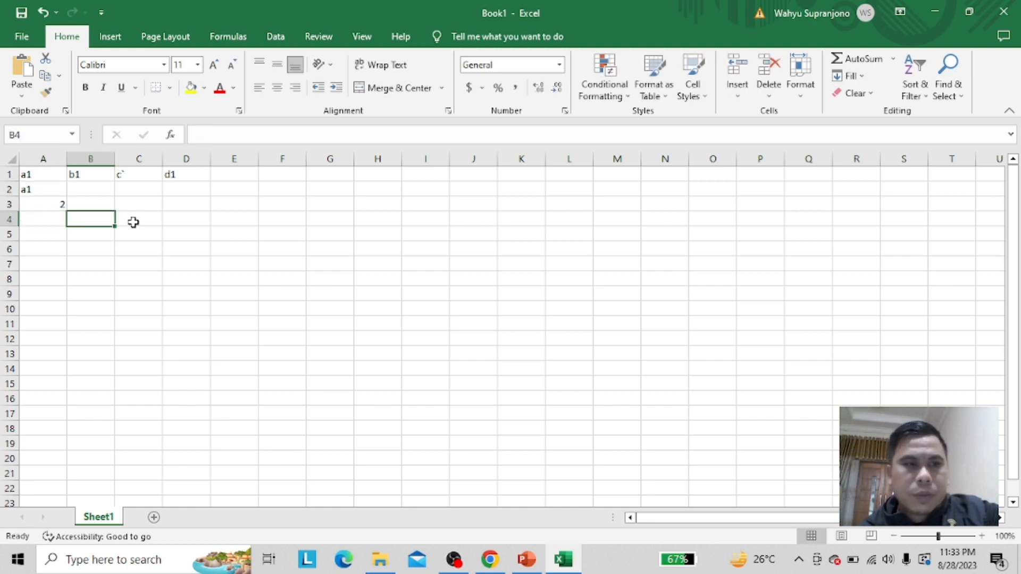
key("Right")
key("Up")
key("Up")
key("Left")
key("Left")
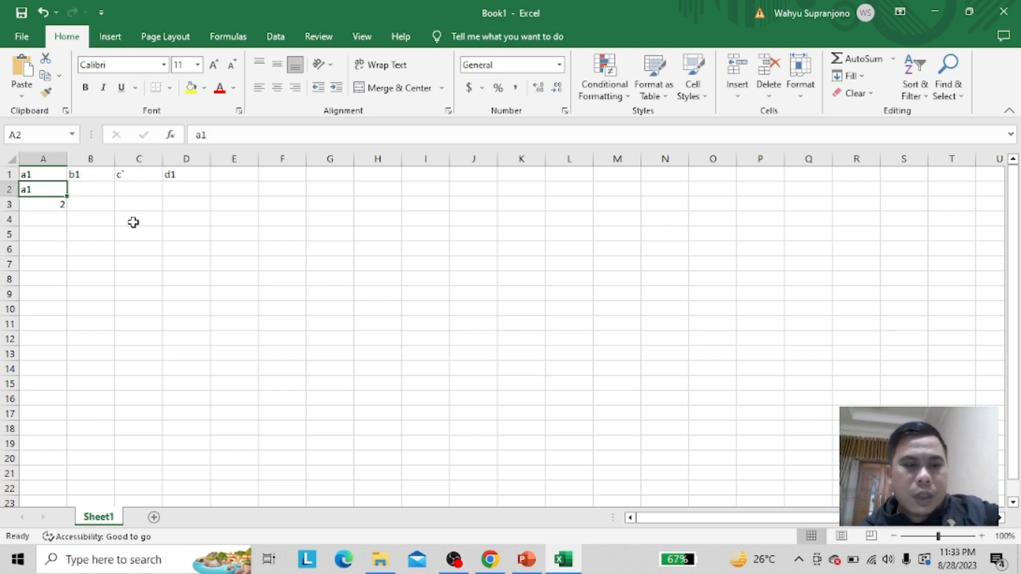
type("a2")
key("Return")
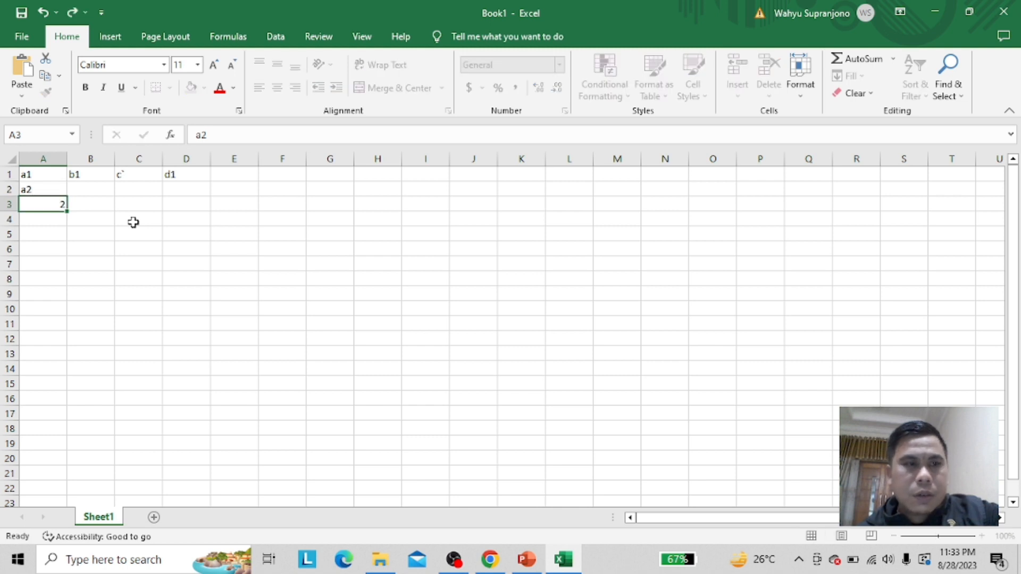
type("a")
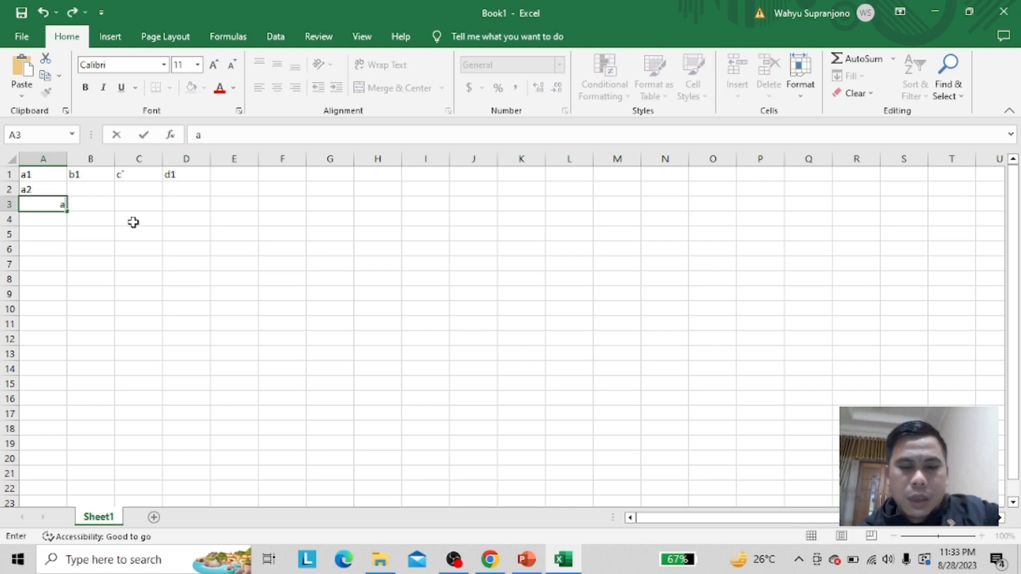
type("3")
key("Return")
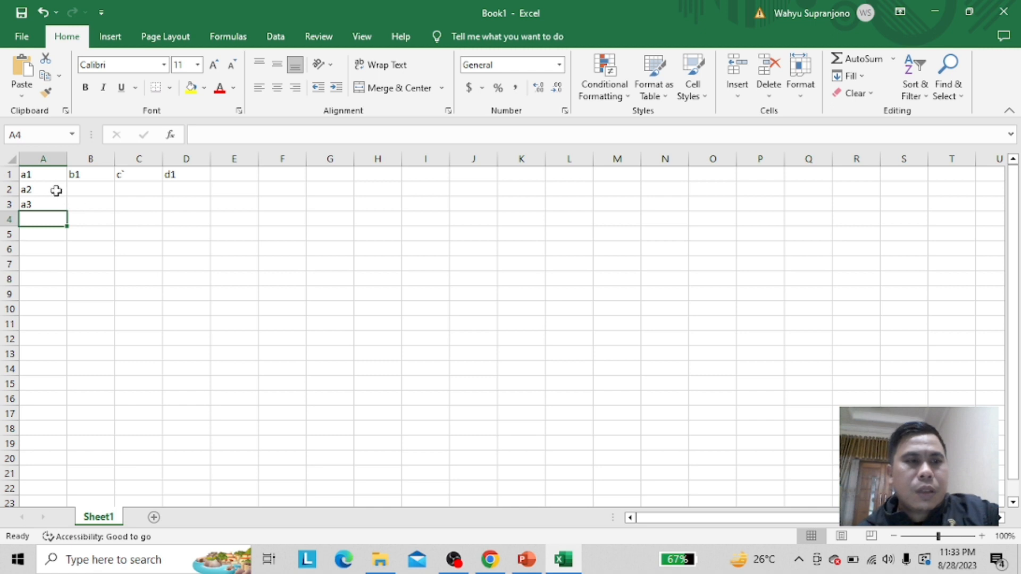
left_click_drag(55, 191, 55, 205)
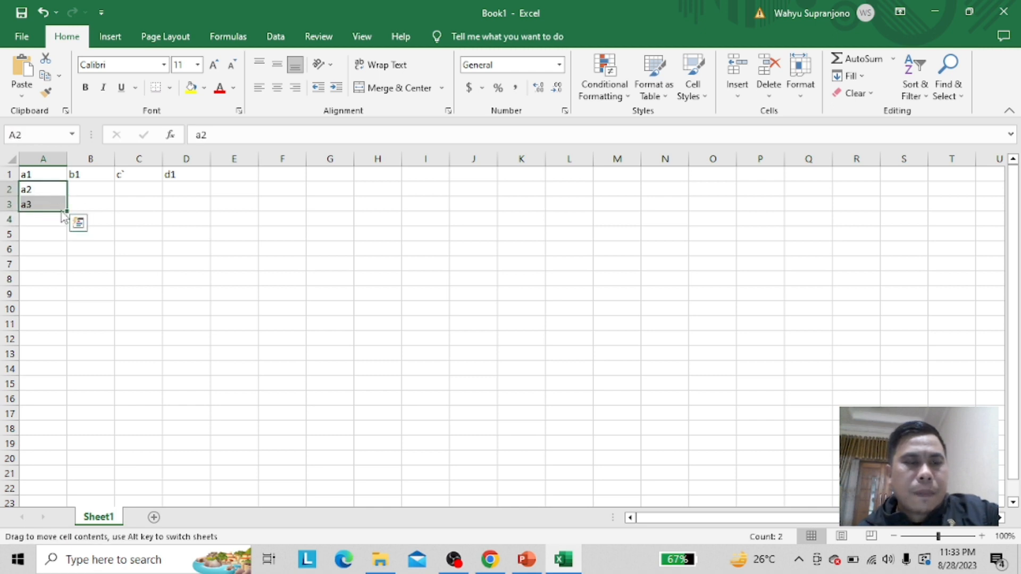
left_click(47, 221)
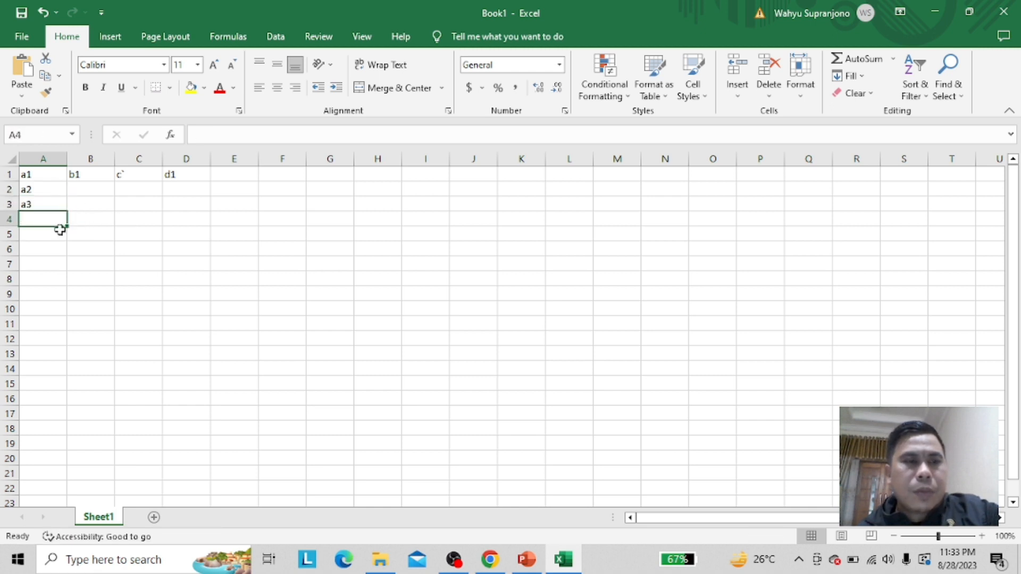
left_click(91, 188)
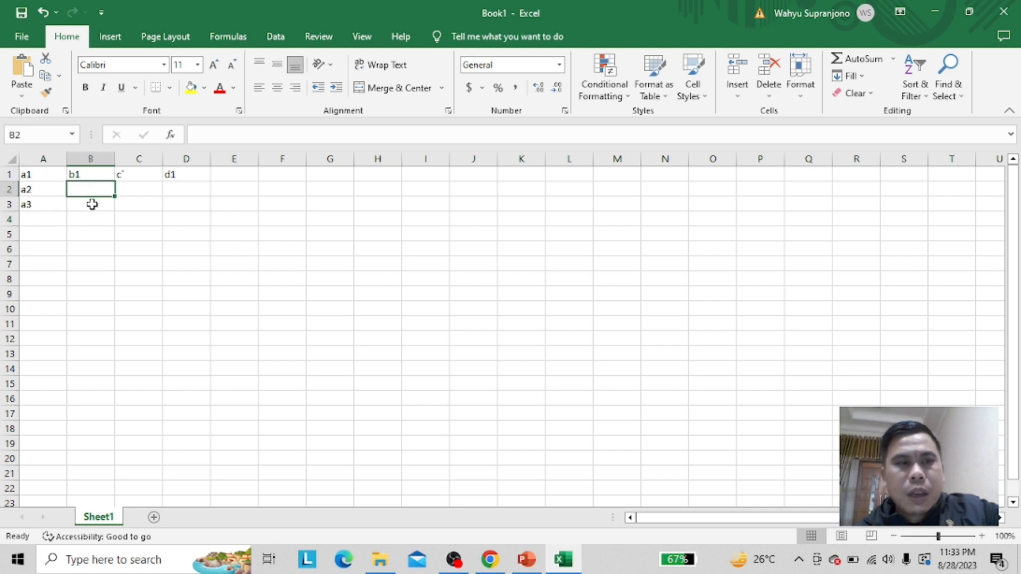
left_click(92, 204)
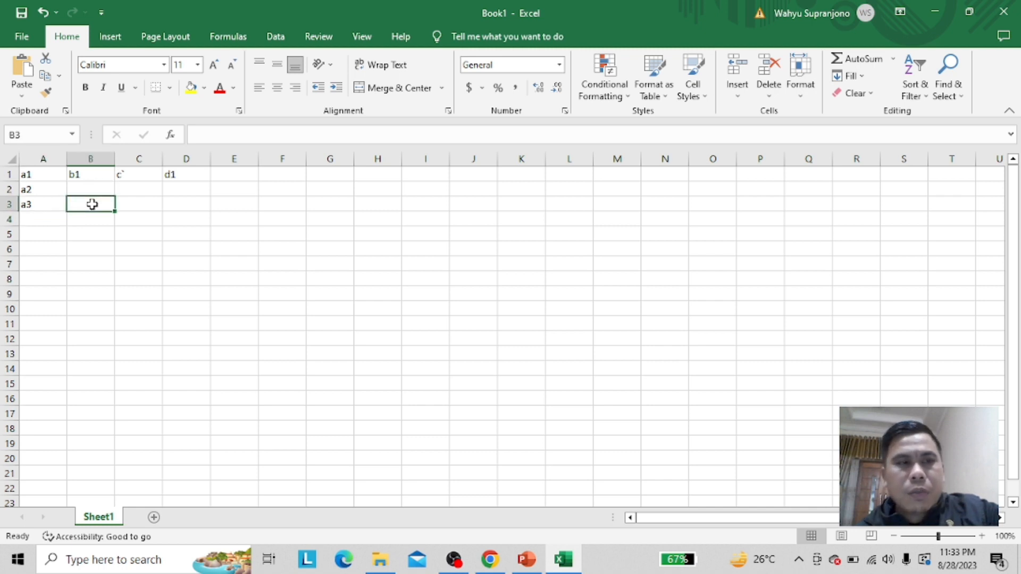
left_click(142, 172)
left_click(133, 191)
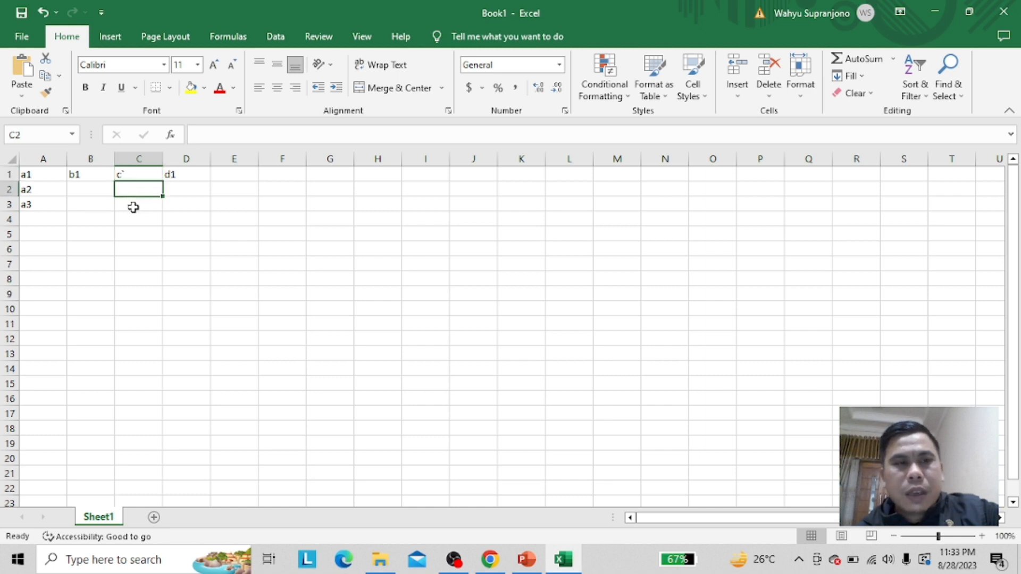
Enter c3 in cell C3 and c2 in cell C2, and return to cell A2.
left_click(133, 208)
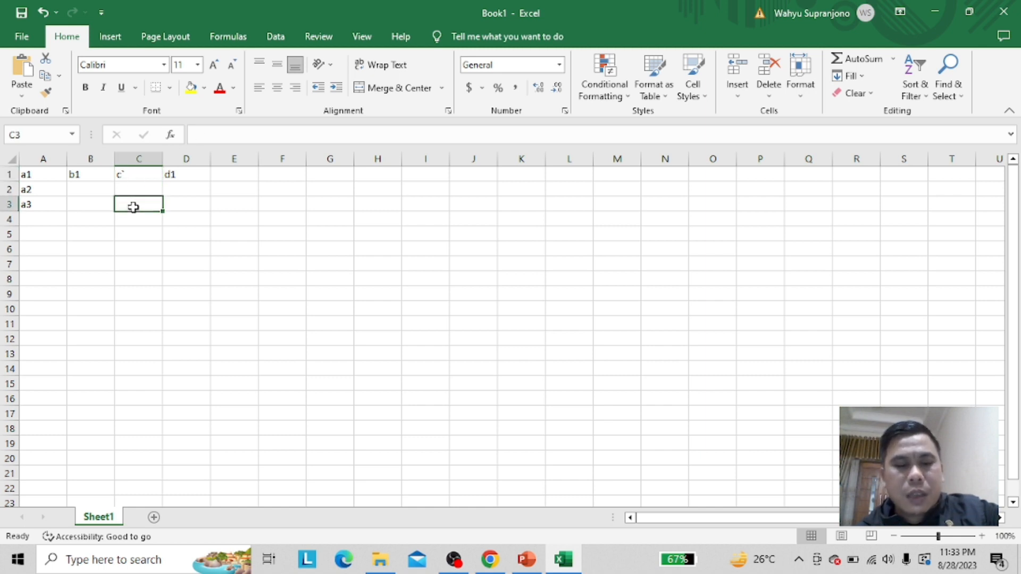
type("c3")
key("Up")
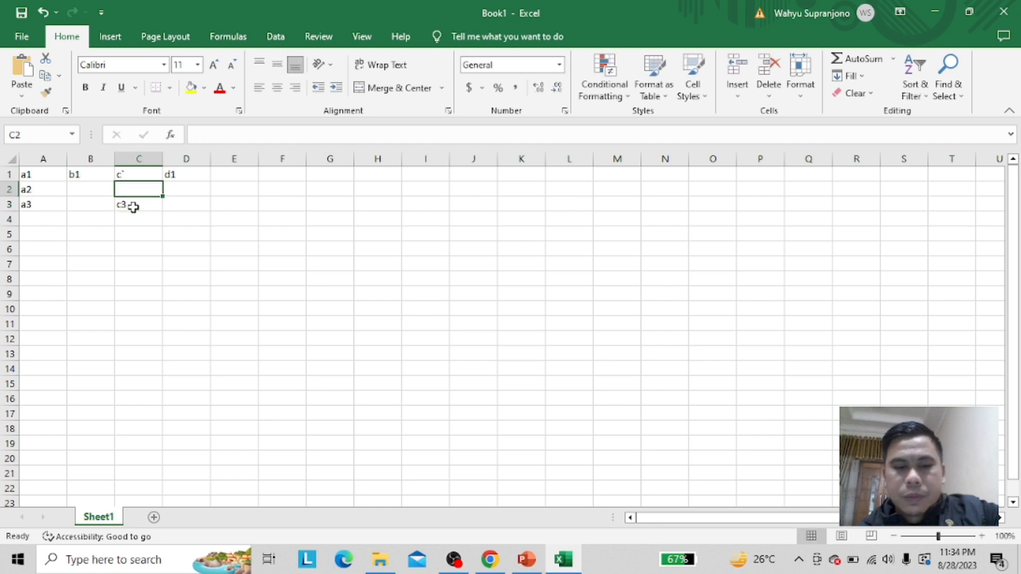
type("c2")
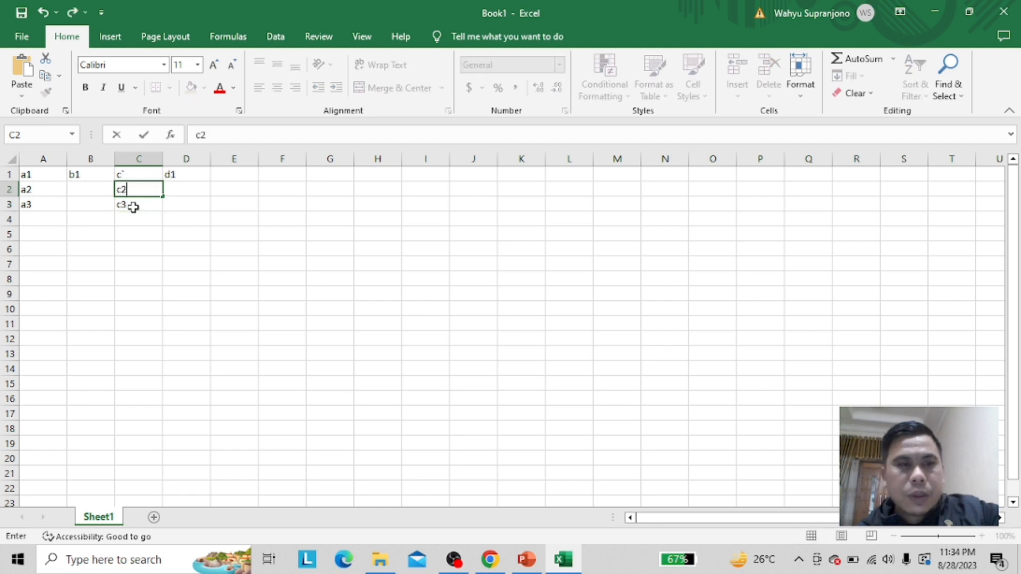
key("Right")
key("Left")
key("Left")
key("Left")
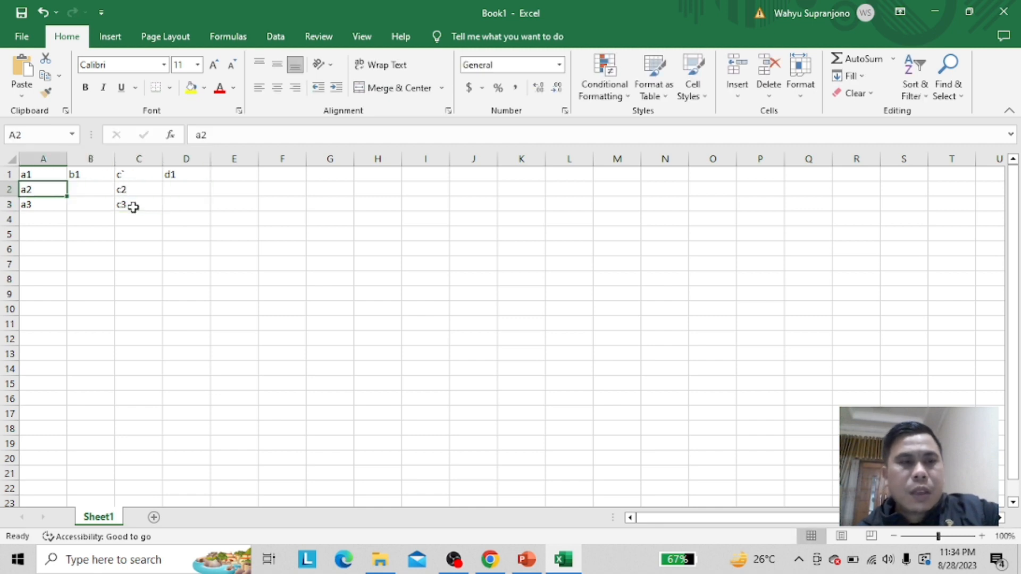
Enter b2 in cell B2 and b3 in cell B3.
key("Right")
key("ctrl+apostrophe")
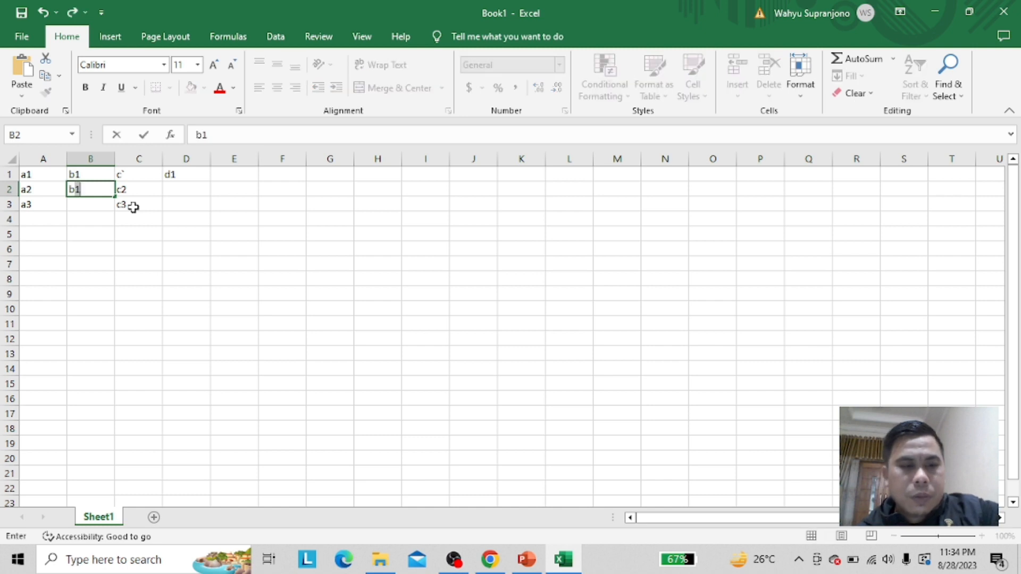
type("2")
key("Return")
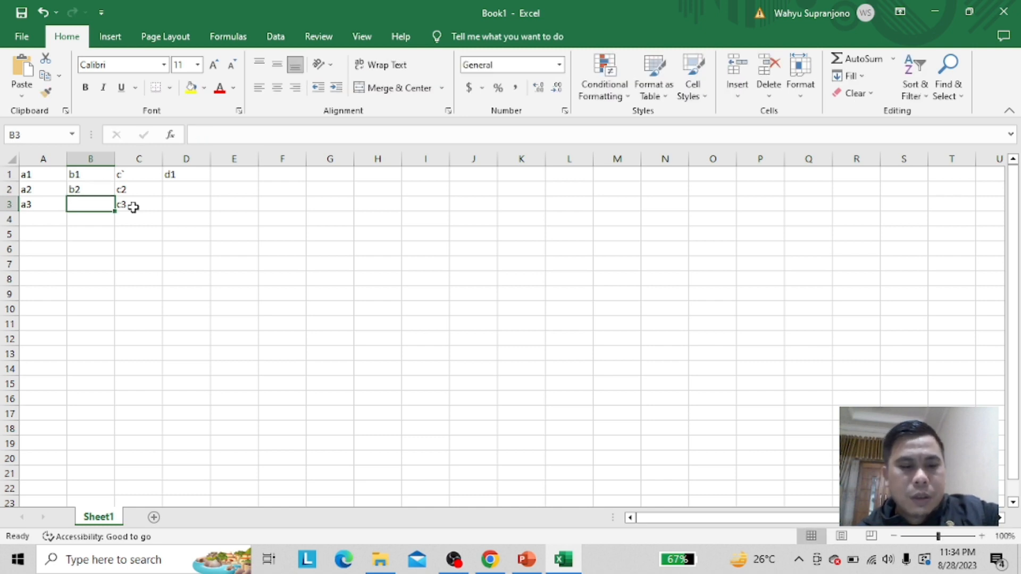
key("ctrl+apostrophe")
key("BackSpace")
type("3")
key("Tab")
Enter d2 in cell D2 and d3 in cell D3.
key("Right")
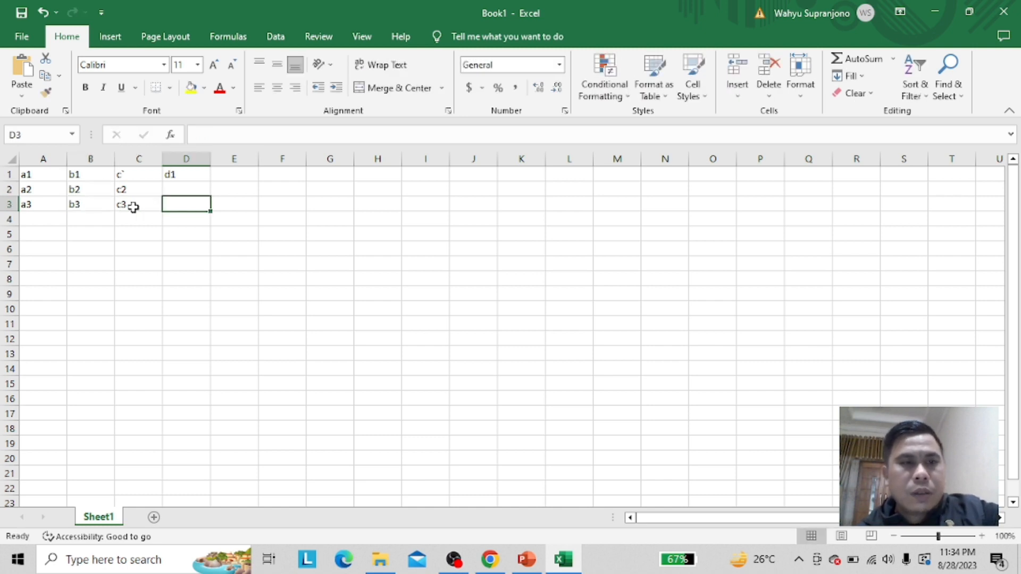
key("Up")
key("ctrl+apostrophe")
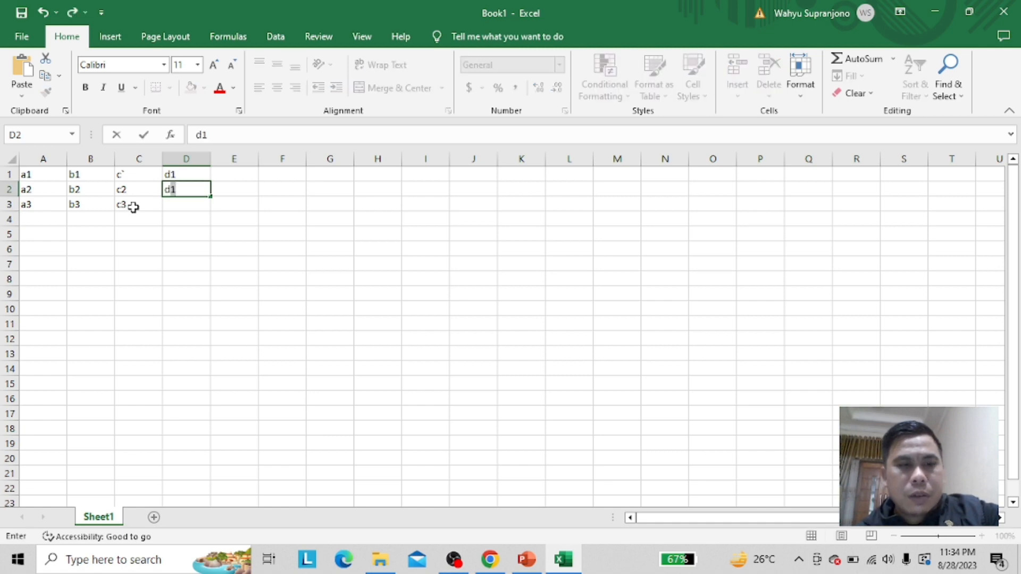
type("2")
key("Return")
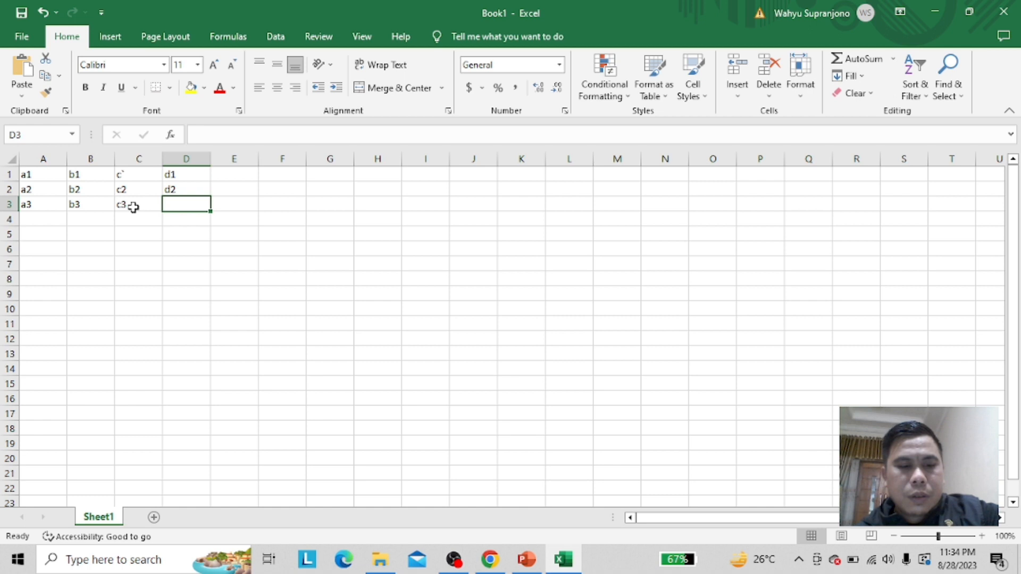
type("d3")
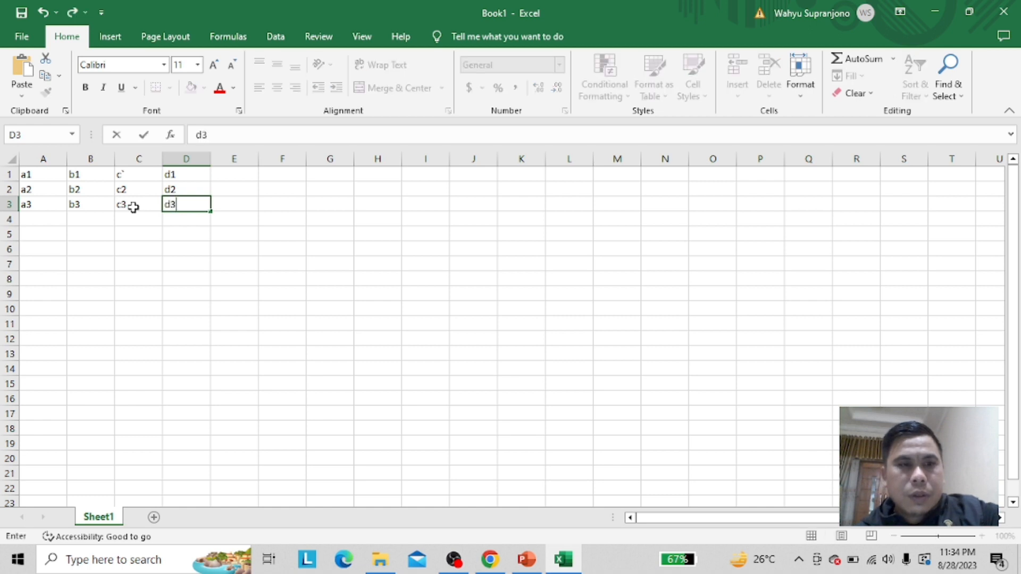
key("Tab")
Replace the first two entries of row 1 with kolom1 in cell A1 and kolom2 in cell B1.
key("Left")
key("Left")
key("Left")
key("Up")
key("Up")
key("Left")
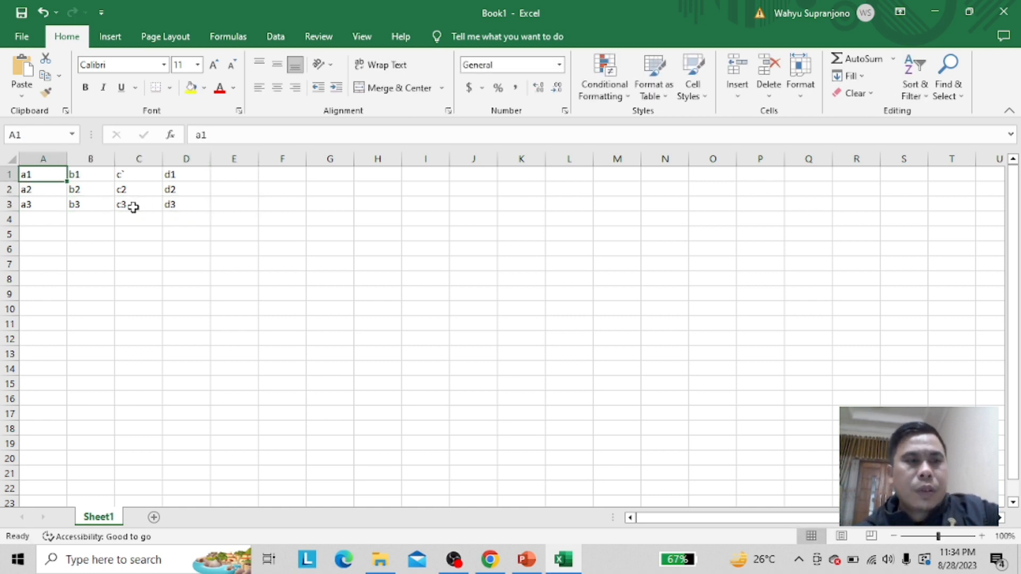
type("kolom")
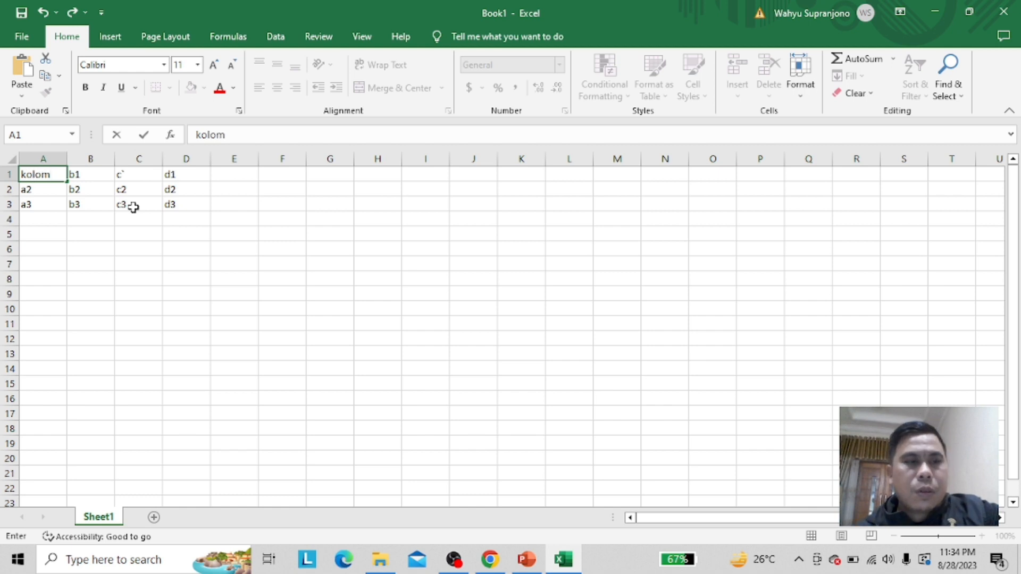
type("1")
key("Return")
key("Right")
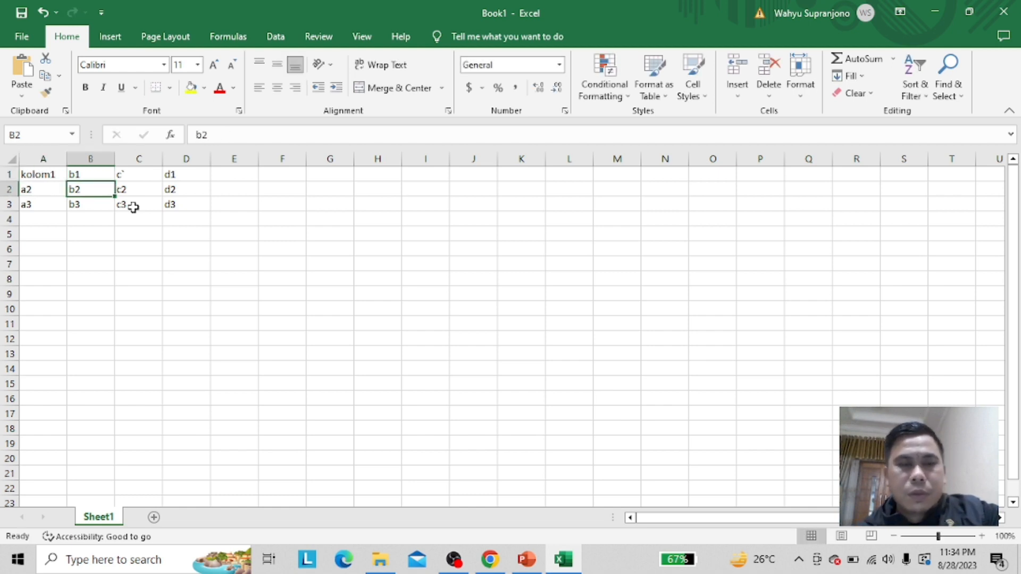
key("Up")
type("kolo")
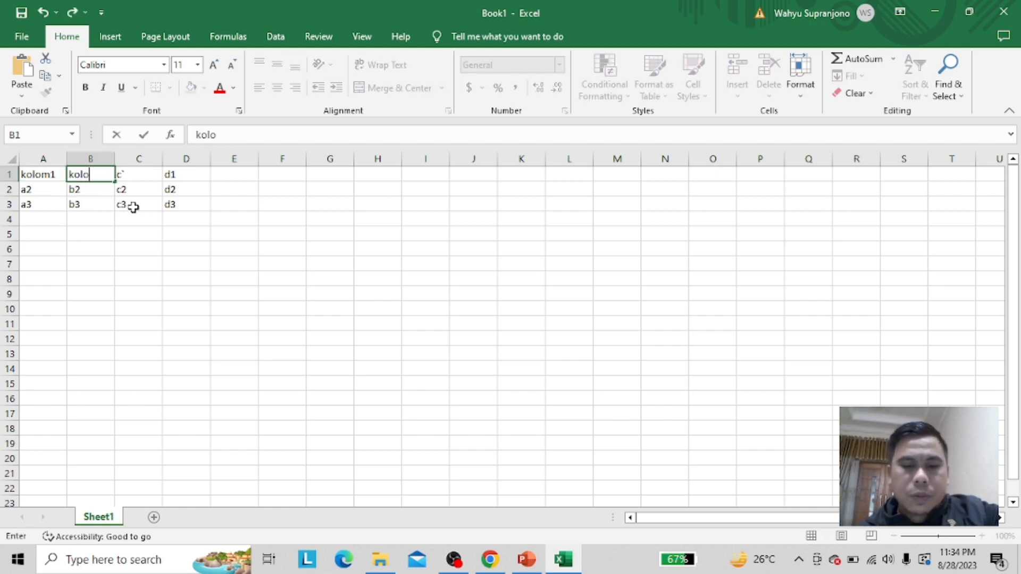
type("m2")
key("Tab")
Replace the remaining entries of row 1 with kolom3 in cell C1 and kolom4 in cell D1, and return to row 2.
type("k")
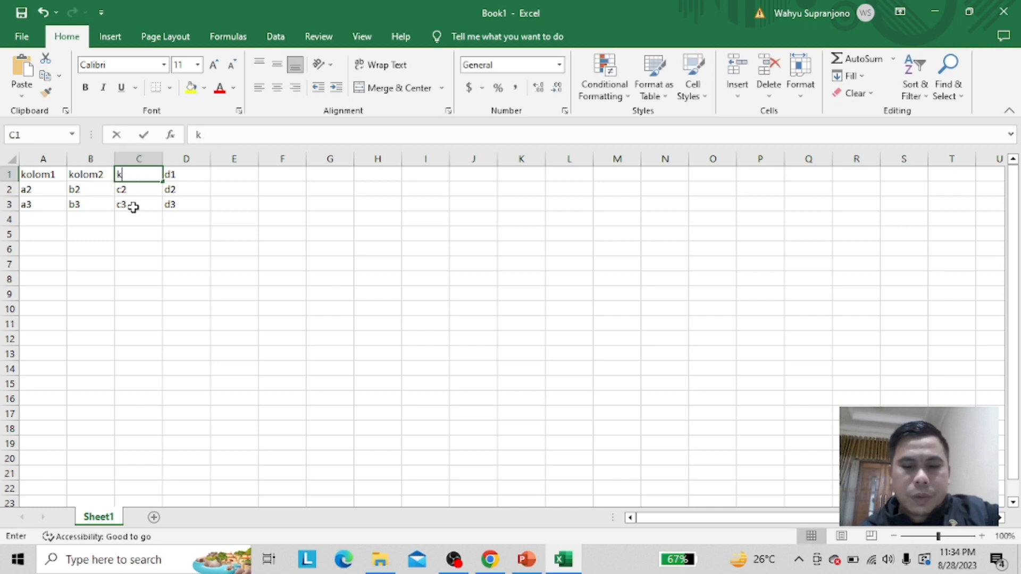
type("olom3")
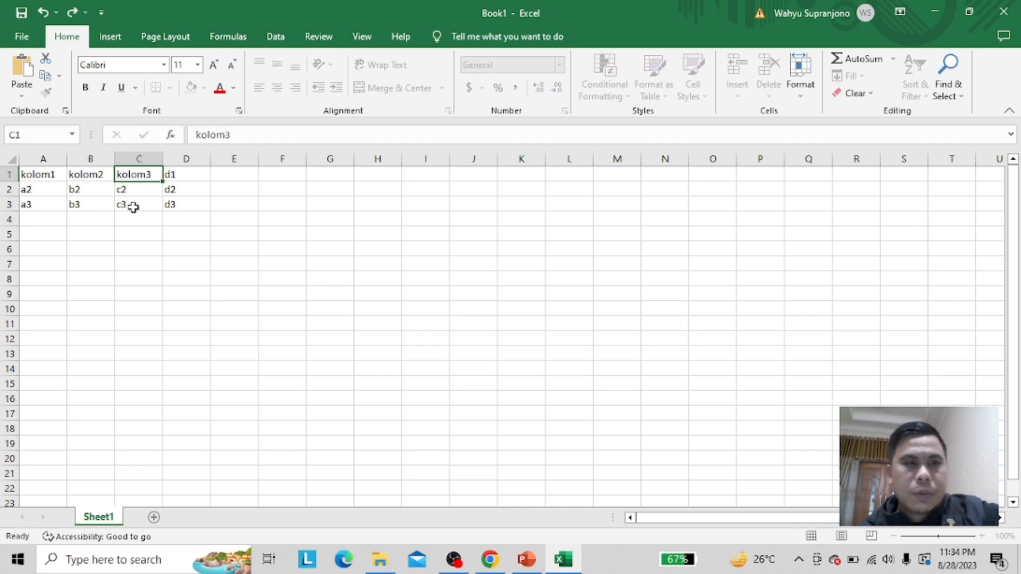
key("Tab")
type("l")
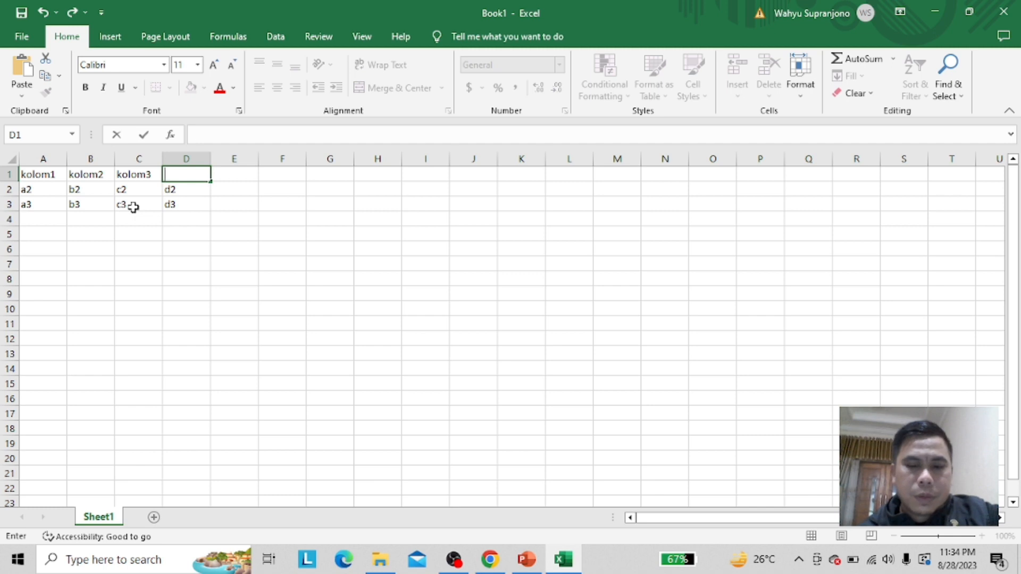
type("kolom")
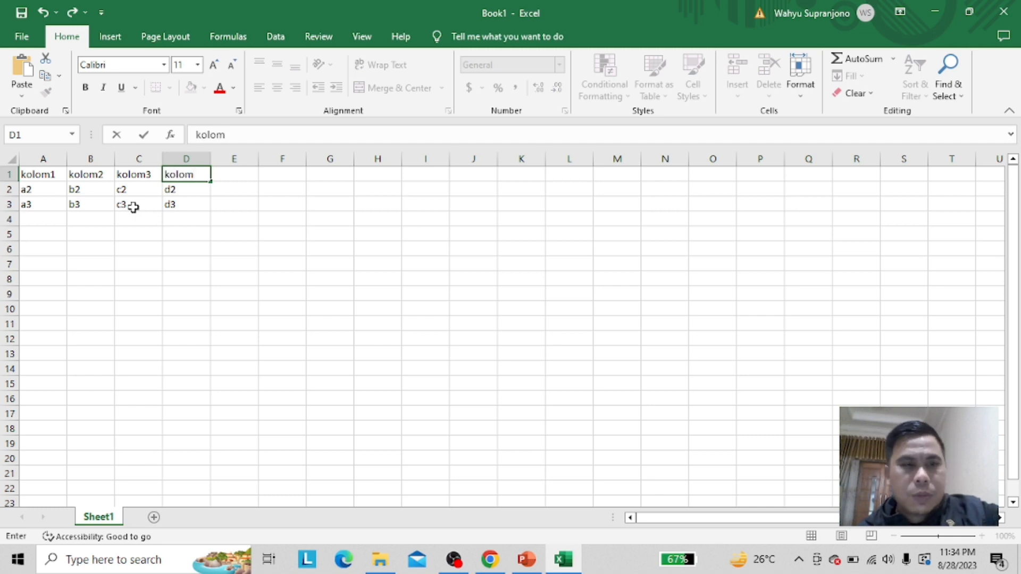
type("4")
key("Down")
key("Left")
key("Left")
key("Left")
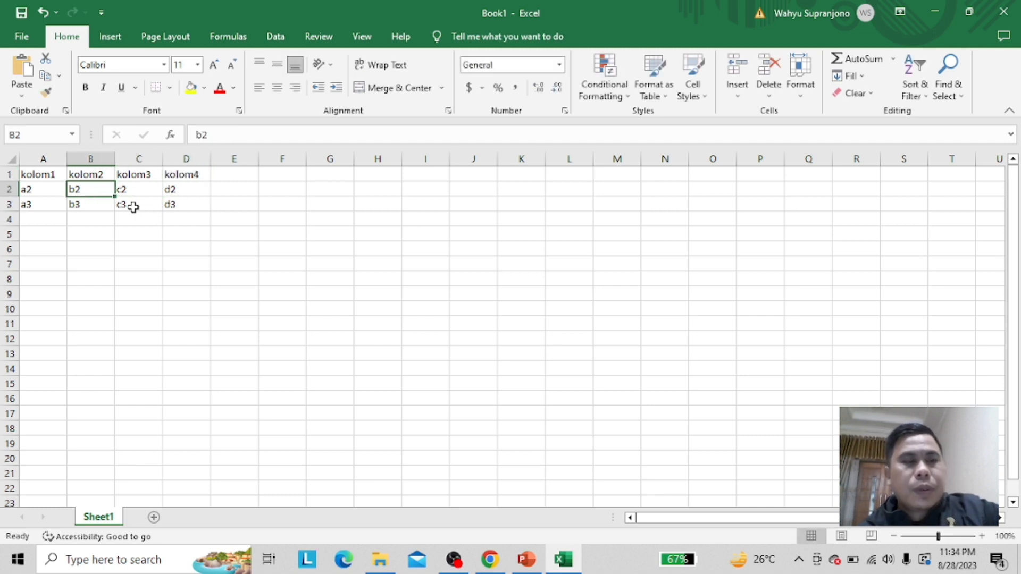
Highlight the labelled cells A1:D3 and the range A1:D4, and clear the selection by selecting an empty cell.
left_click_drag(49, 173, 193, 205)
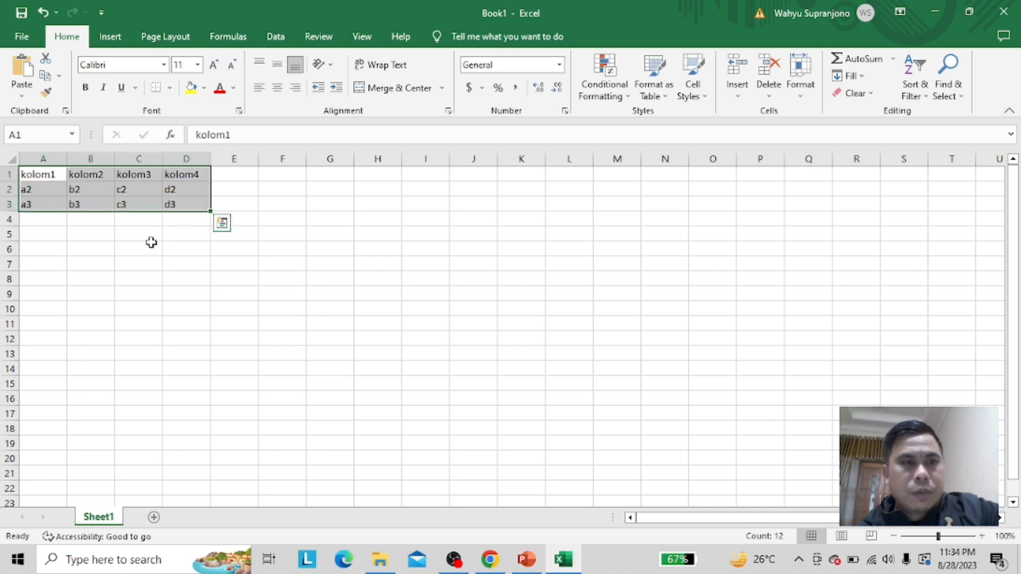
left_click(149, 247)
left_click_drag(47, 173, 195, 219)
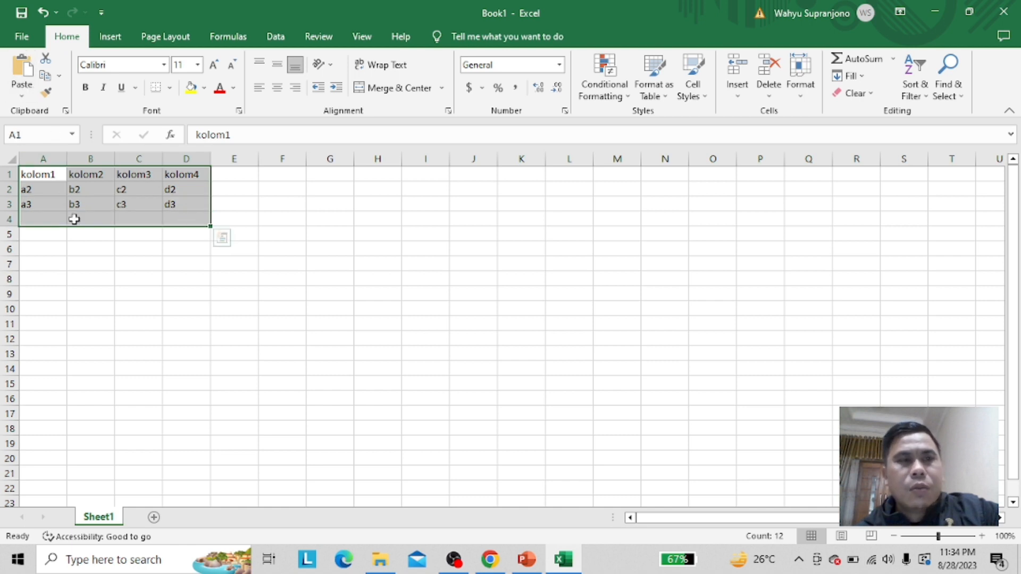
left_click(124, 349)
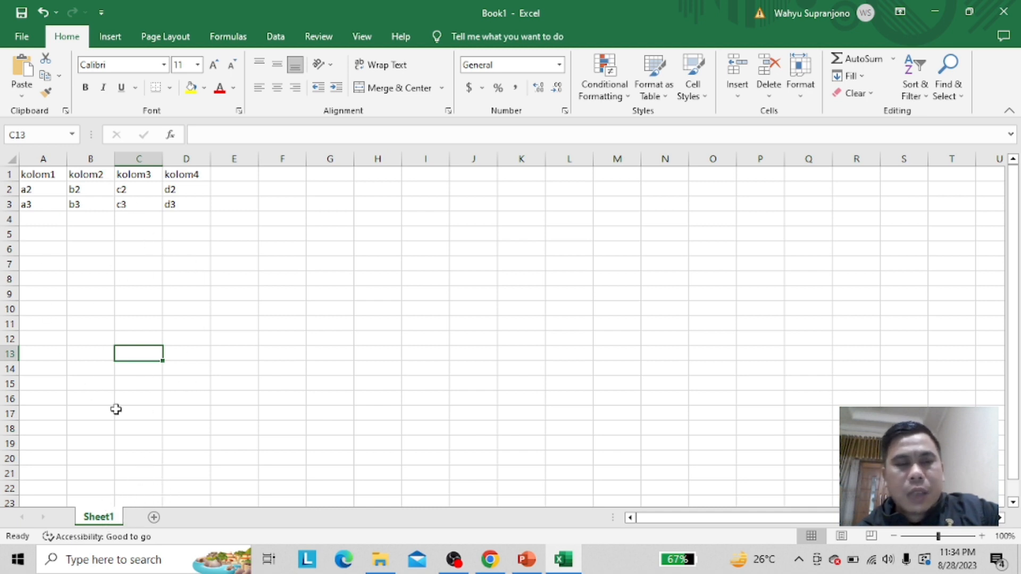
Rename the worksheet as data kolom.
right_click(97, 519)
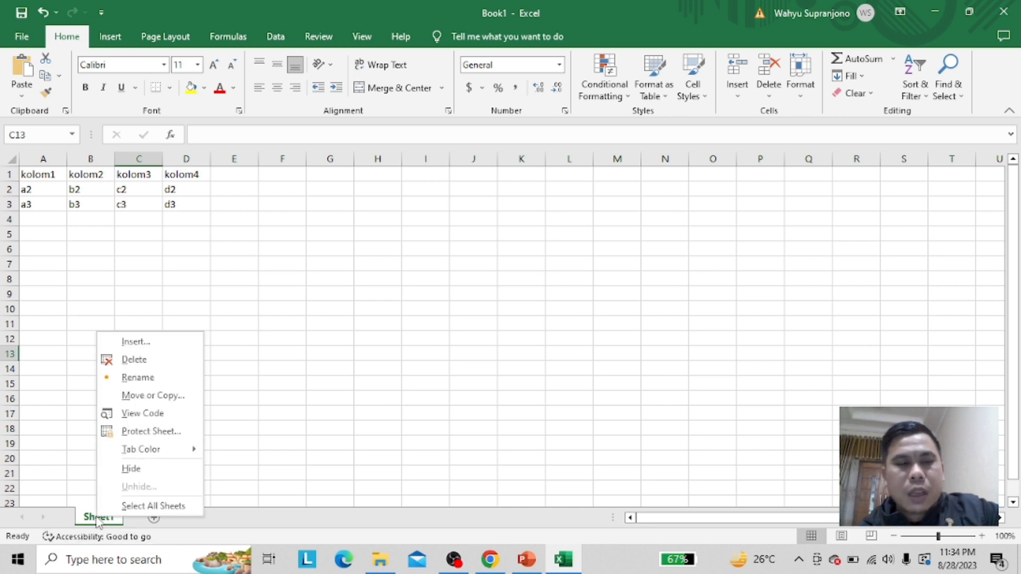
left_click(139, 377)
type("data")
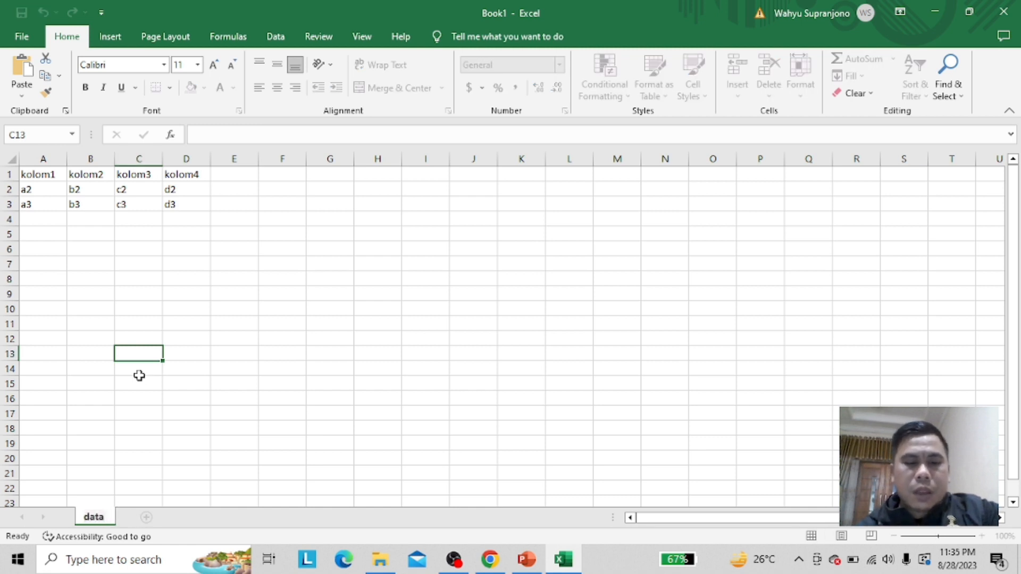
type(" kolom")
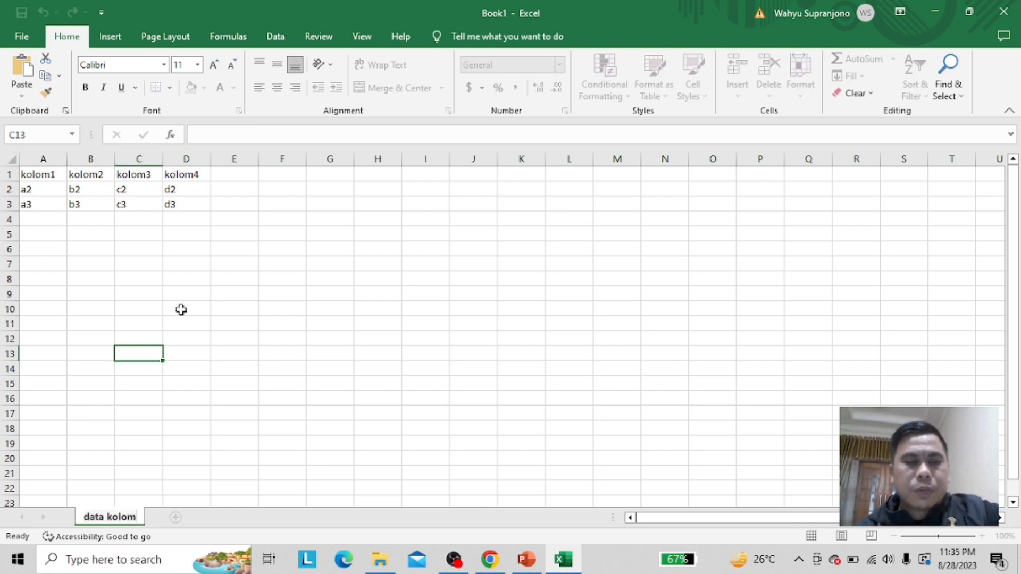
key("Return")
left_click(255, 255)
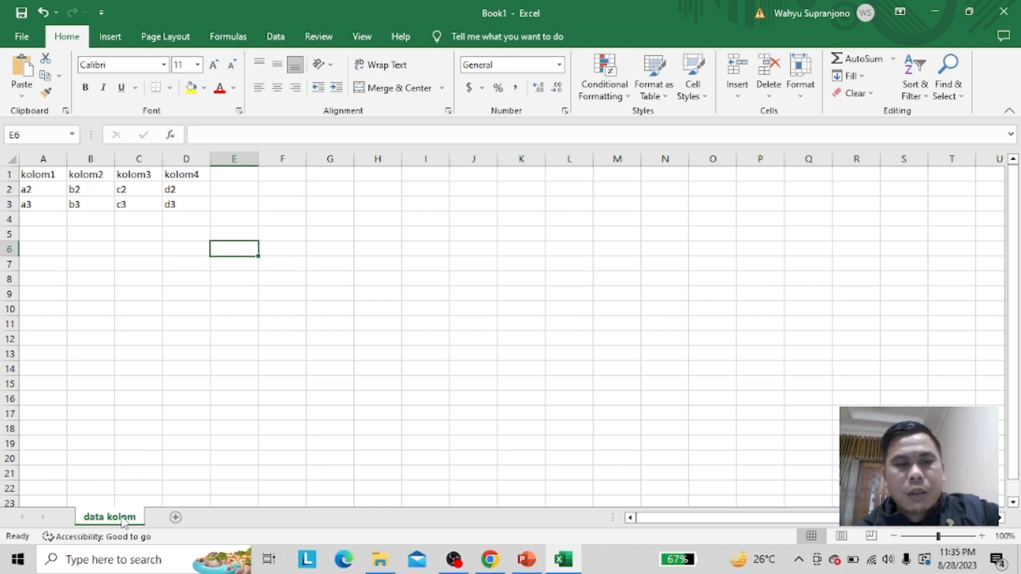
Add a second worksheet, switch between both sheets, and return to cell B2 of the data kolom sheet.
left_click(176, 517)
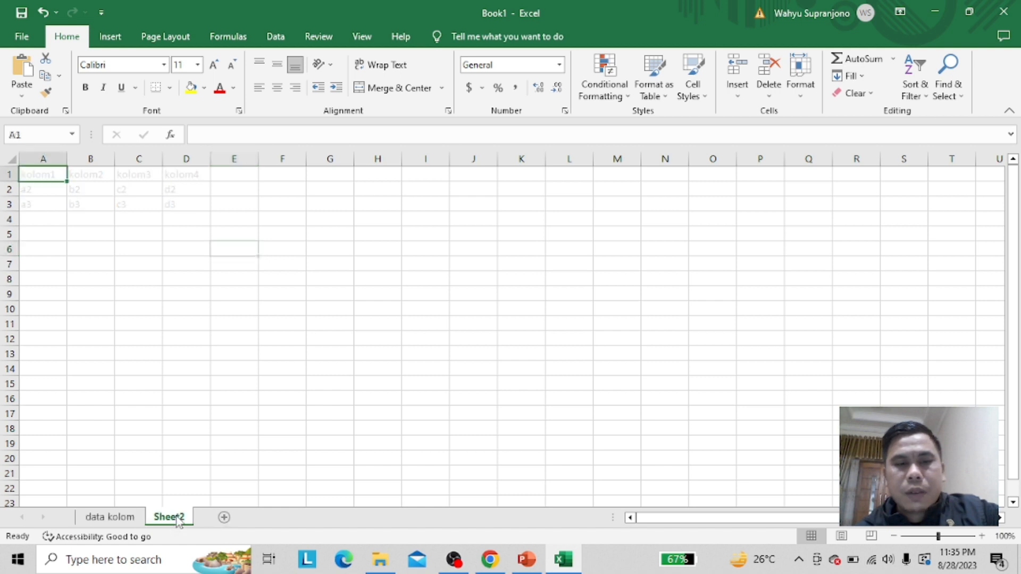
left_click(86, 517)
left_click(167, 524)
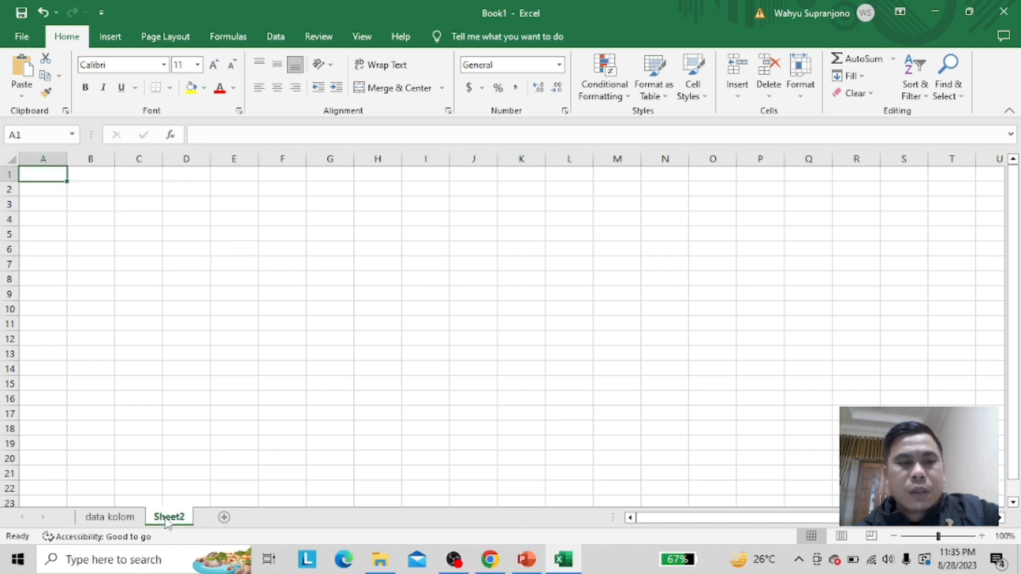
left_click(109, 517)
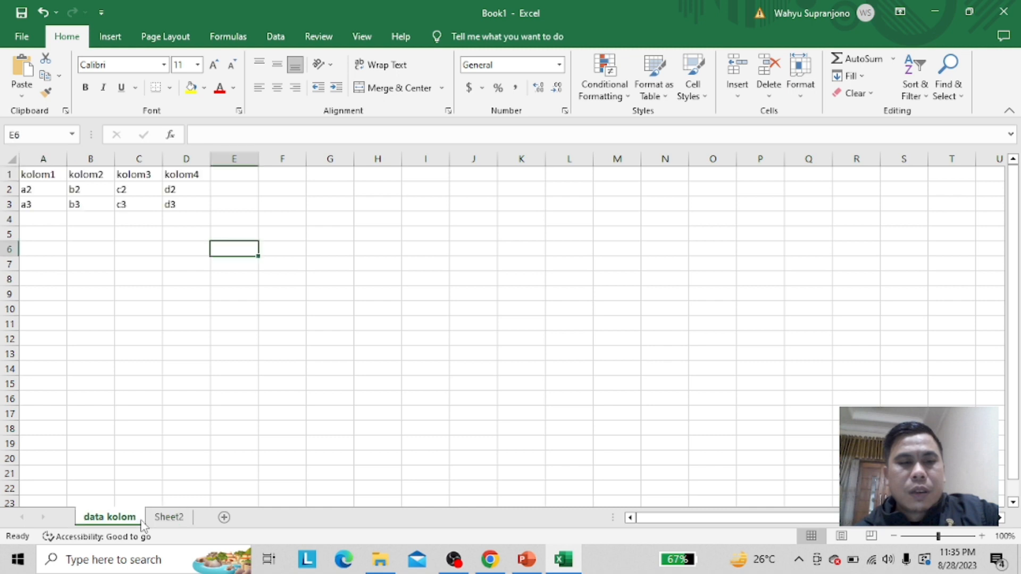
left_click(69, 189)
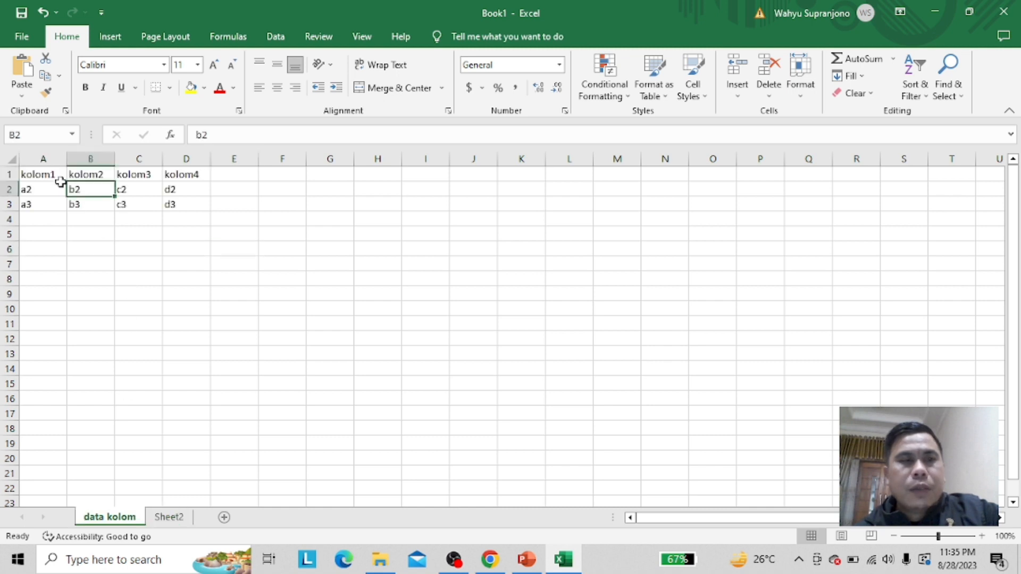
View the options for creating a new workbook, opening existing workbooks, and the current workbook's information.
left_click(22, 37)
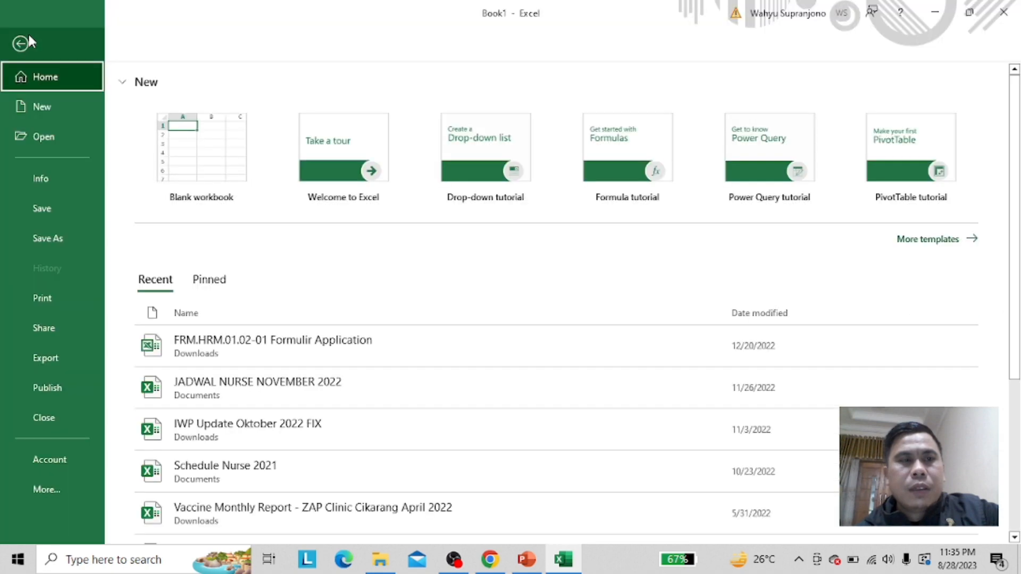
left_click(57, 107)
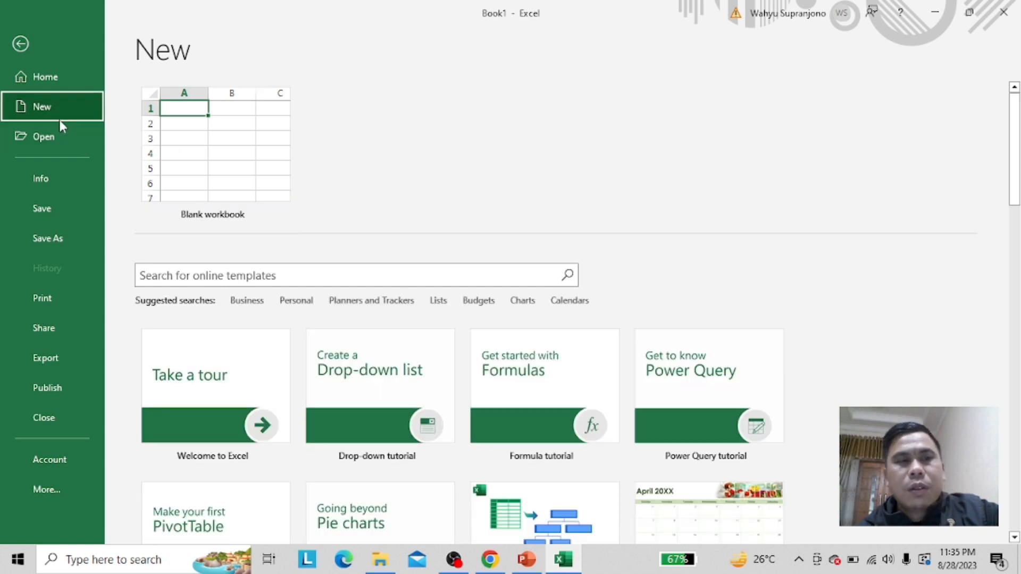
left_click(78, 145)
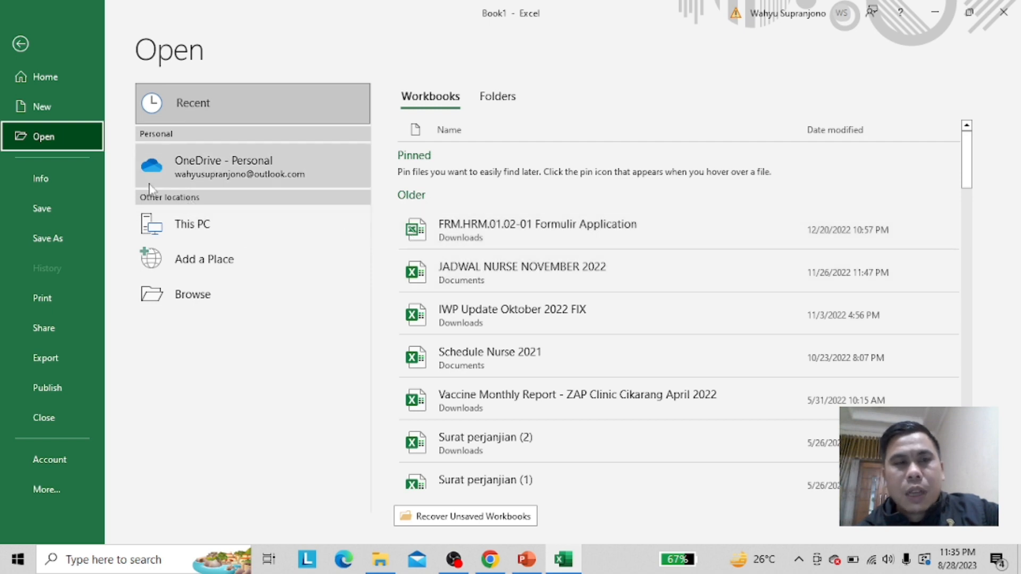
left_click(41, 185)
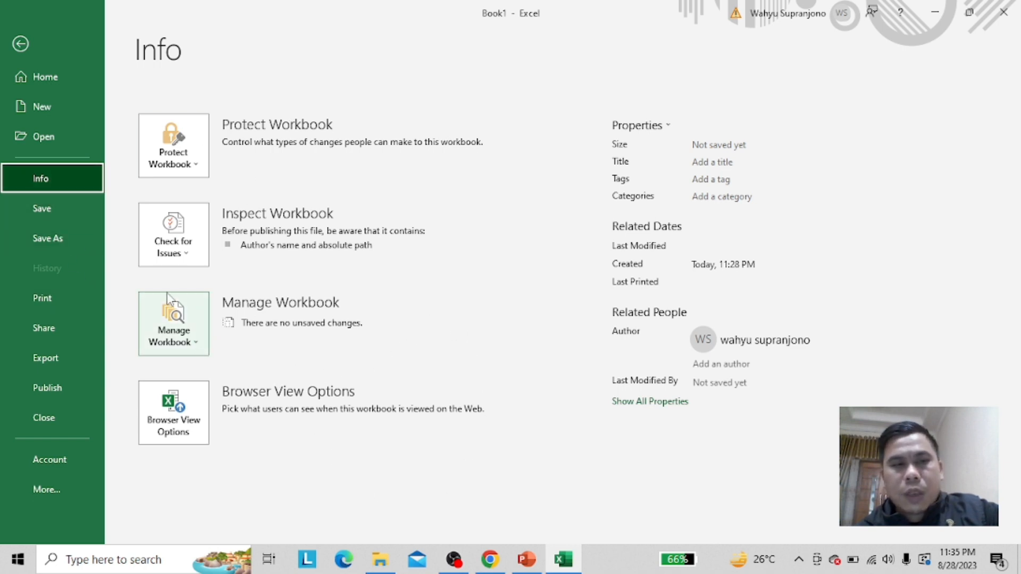
View the Save and Save As options for the unsaved workbook.
left_click(53, 211)
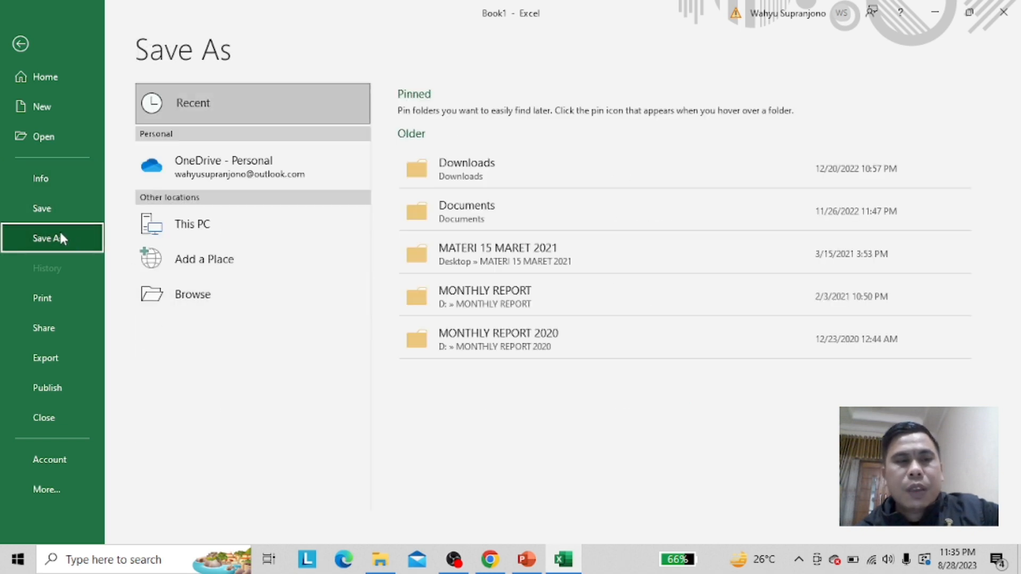
left_click(36, 204)
left_click(45, 237)
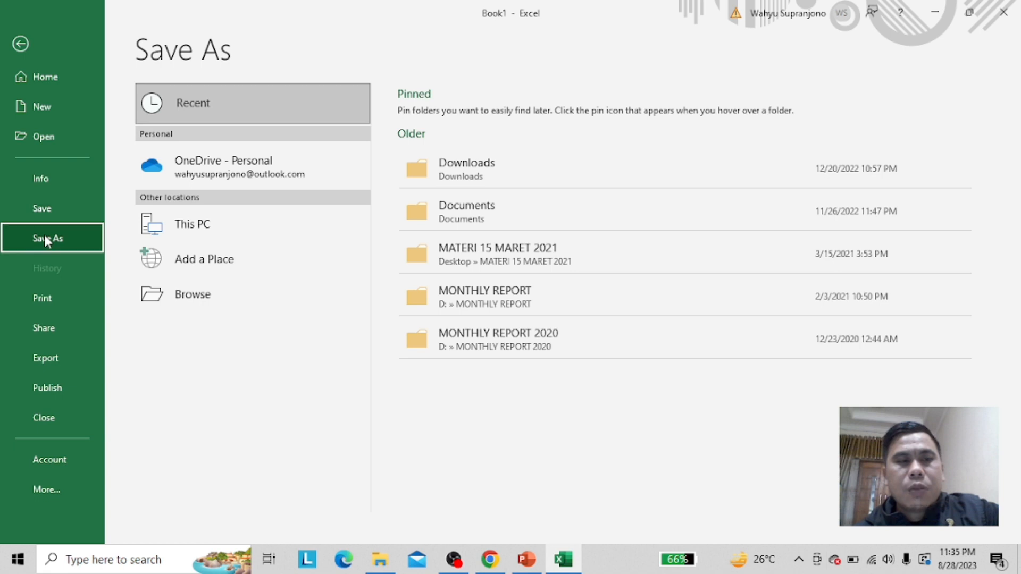
left_click(50, 210)
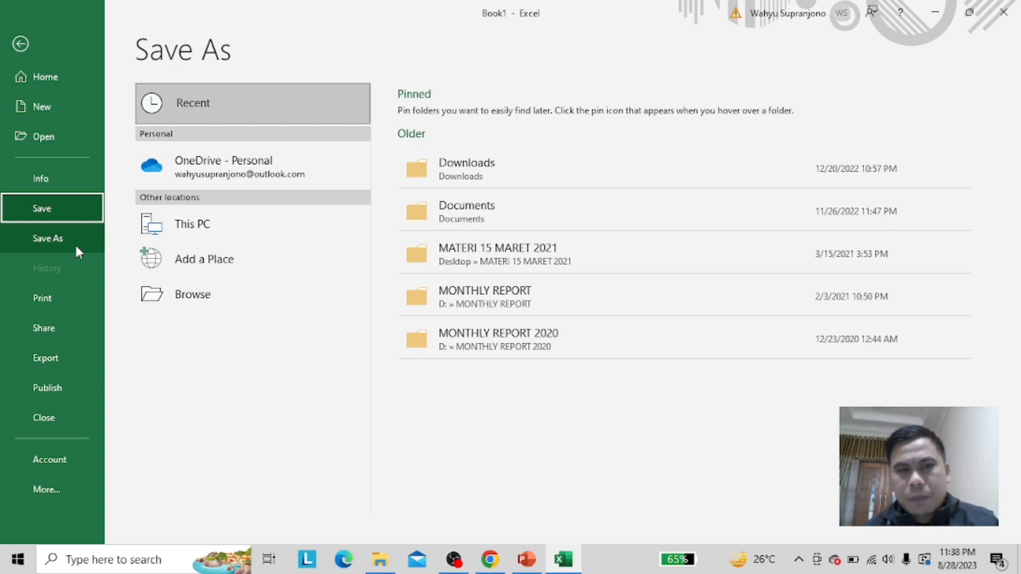
Start saving a copy of the workbook on This PC and browse to the OneDrive Documents folder.
left_click(46, 239)
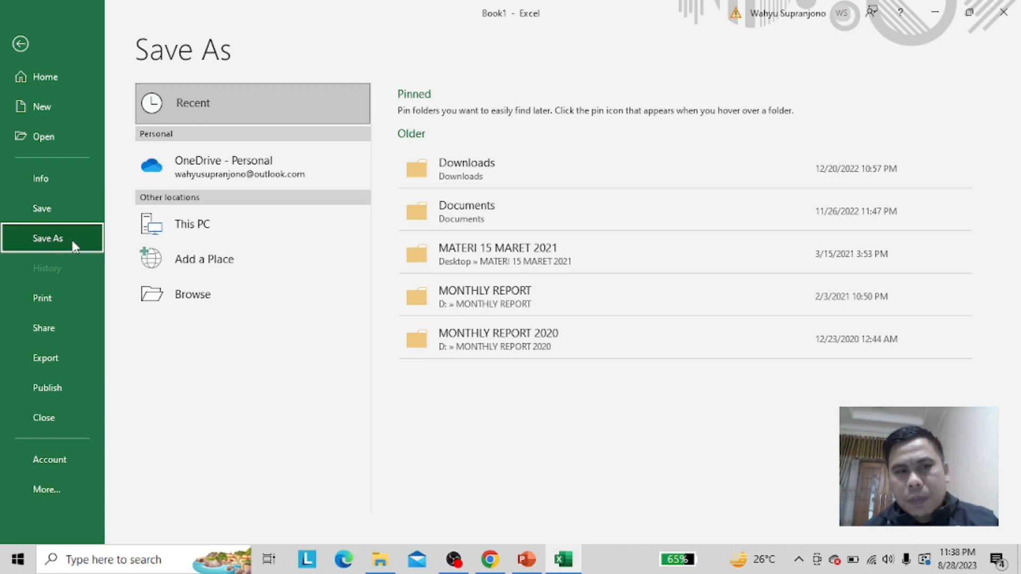
left_click(248, 233)
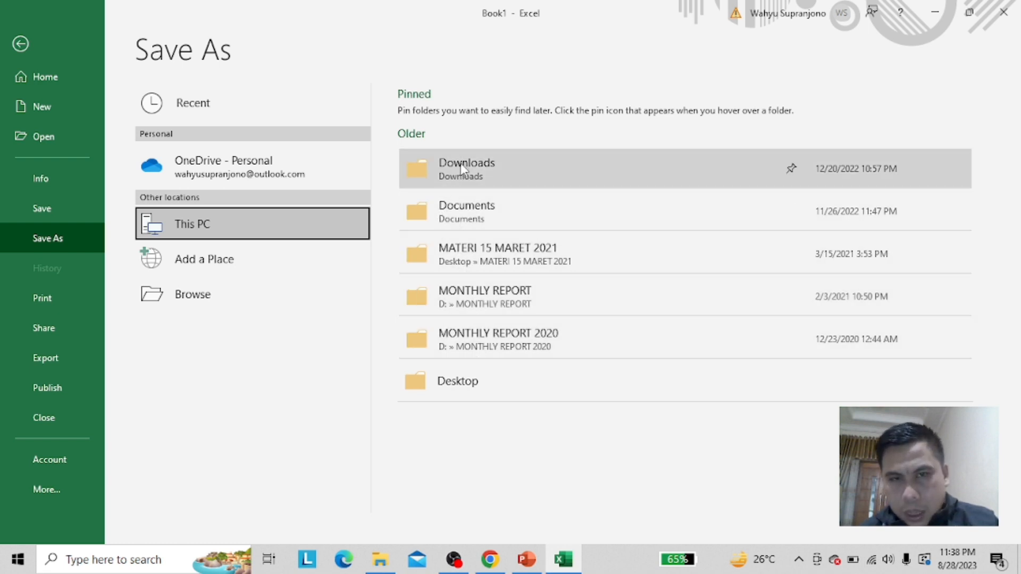
left_click(252, 235)
left_click(252, 235)
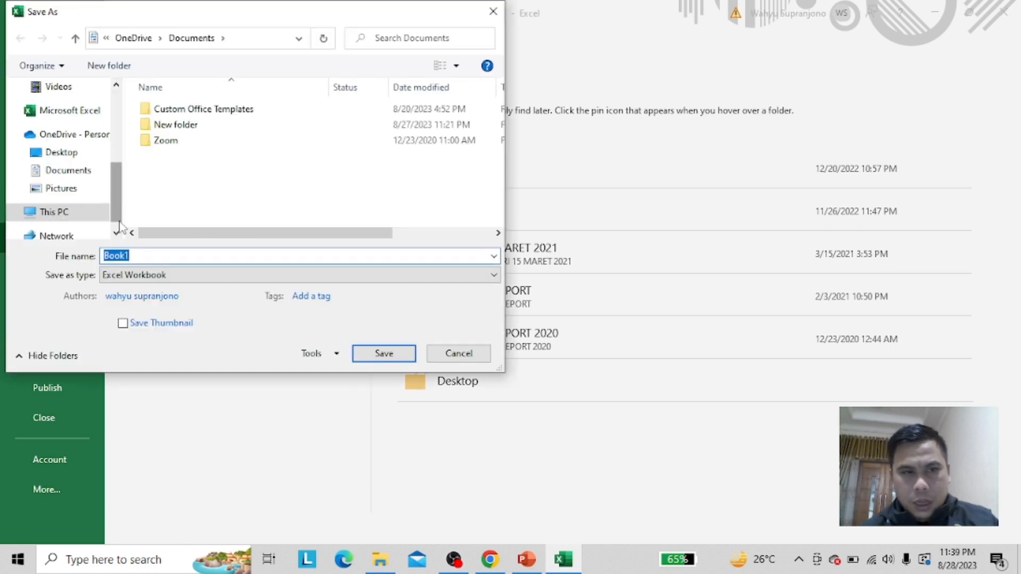
left_click(80, 174)
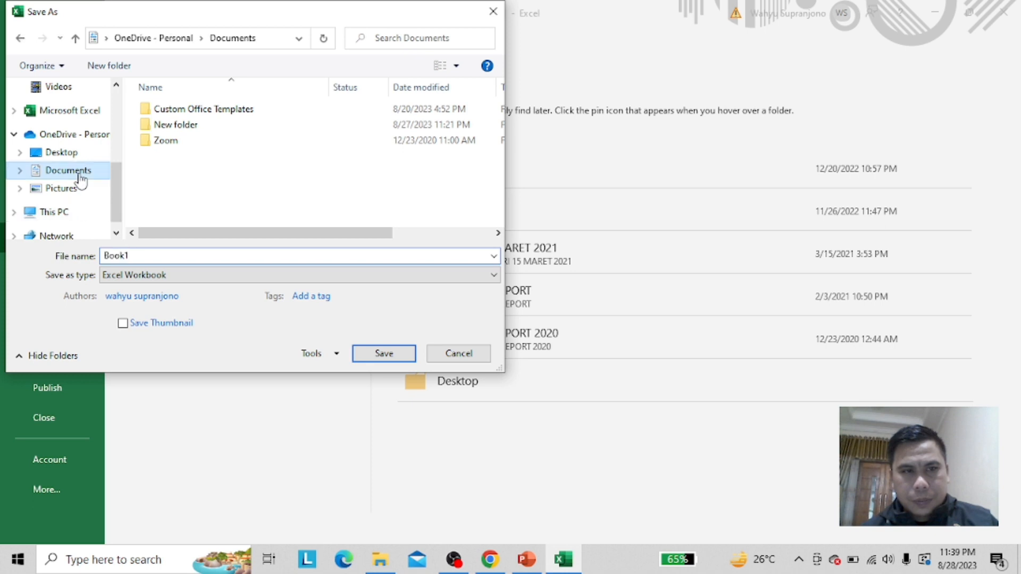
Create a new folder named PRAKTEK EXCEL inside Documents.
right_click(204, 171)
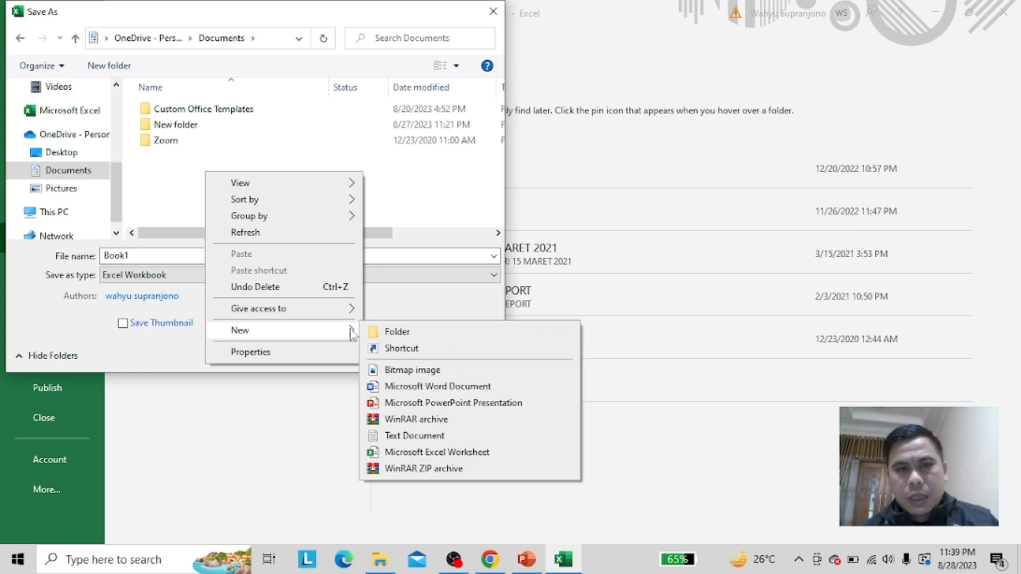
left_click(376, 332)
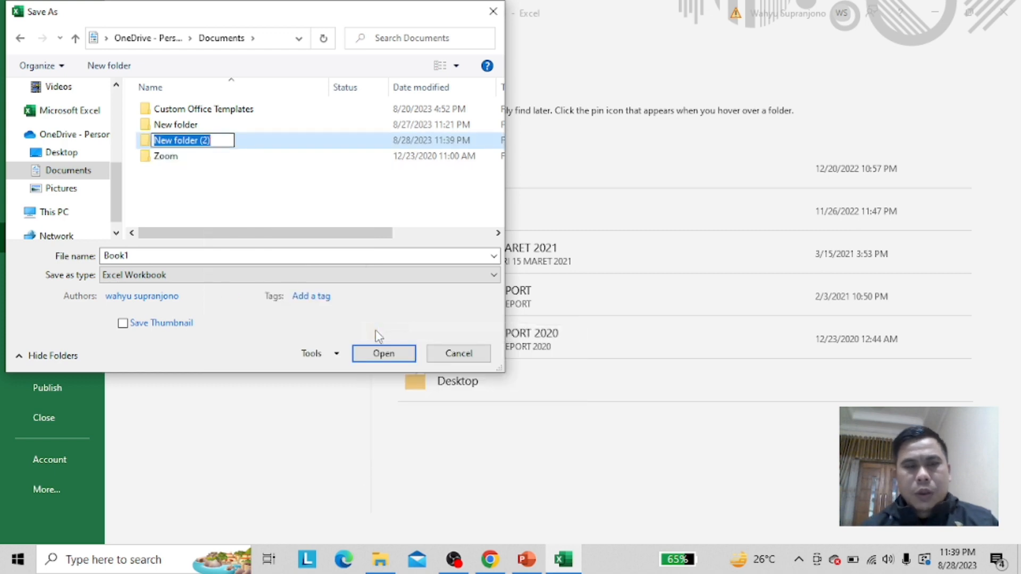
type("pr")
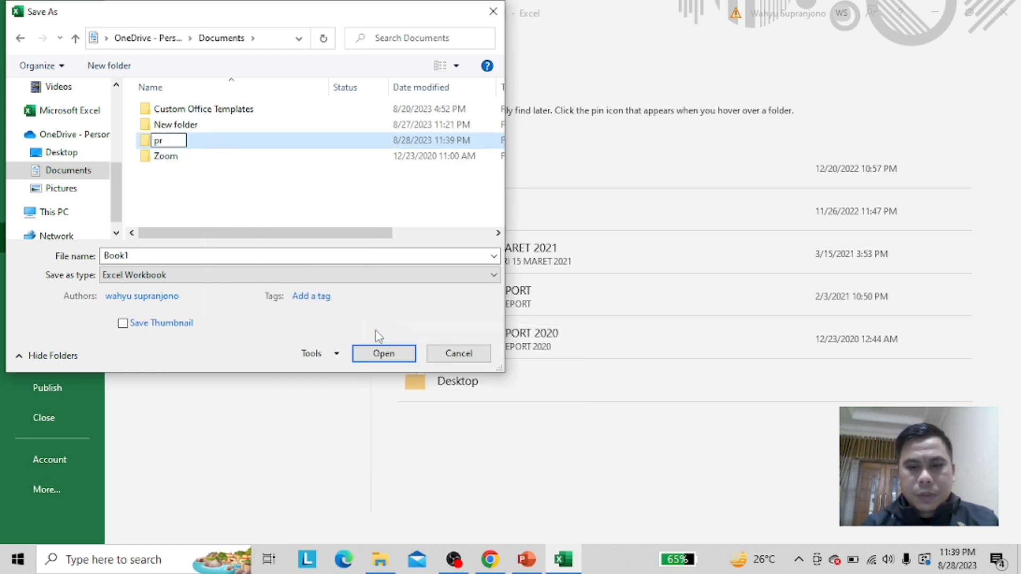
key("BackSpace")
key("BackSpace")
key("Caps_Lock")
type("P")
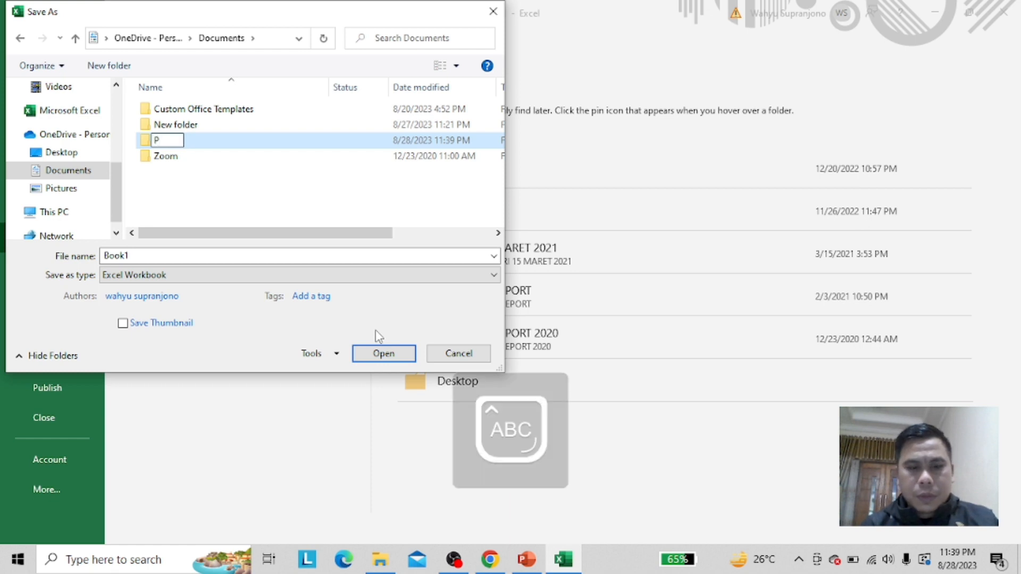
type("RAKTEK E")
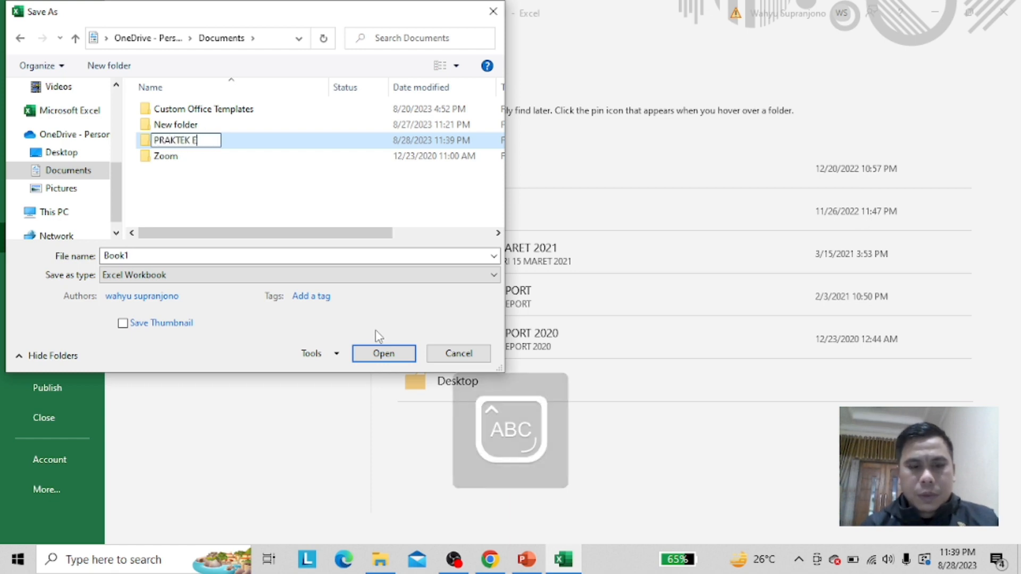
type("XCEL")
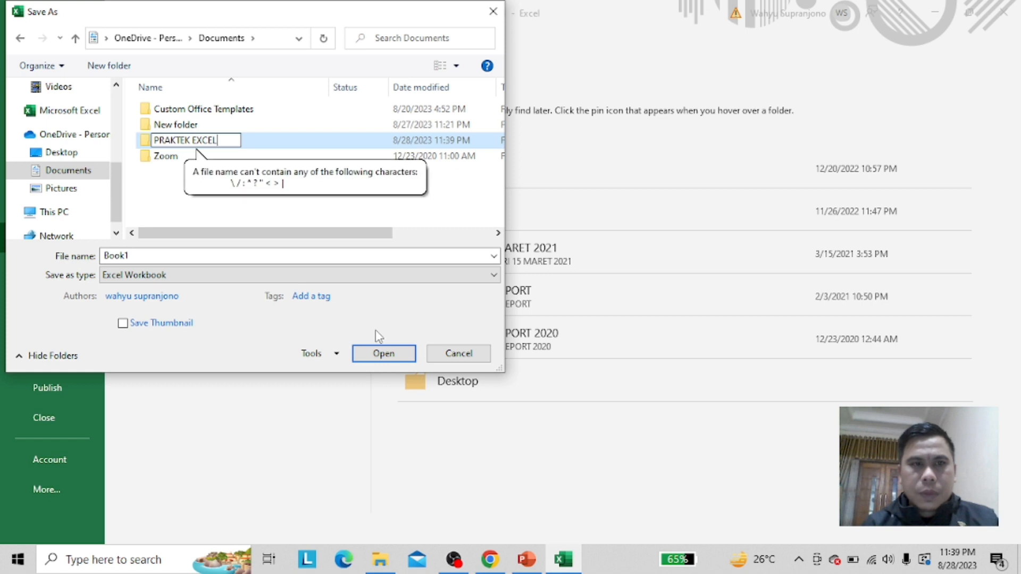
key("Return")
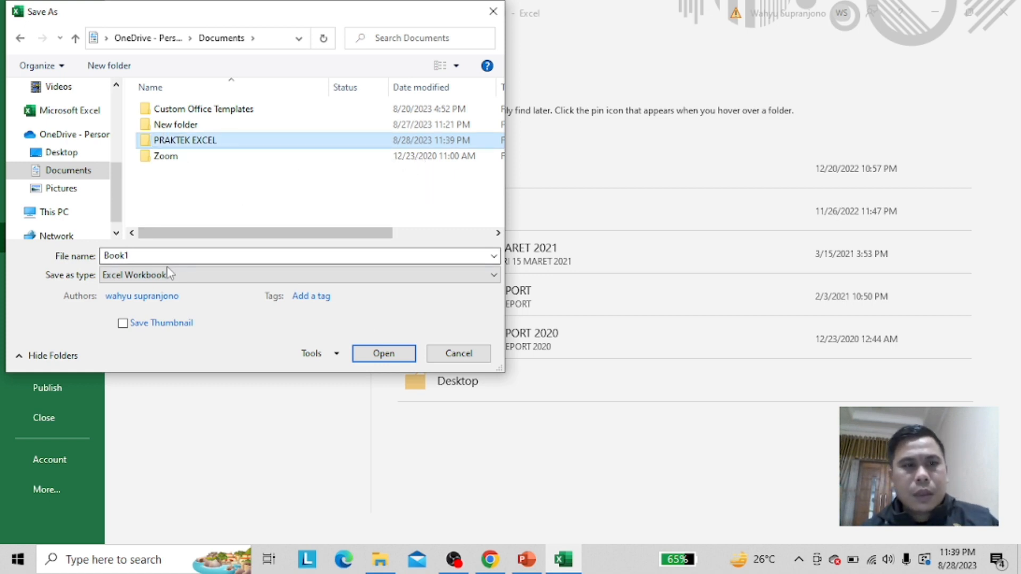
Save the workbook as PERTEMUAN 1 in the PRAKTEK EXCEL folder.
double_click(210, 141)
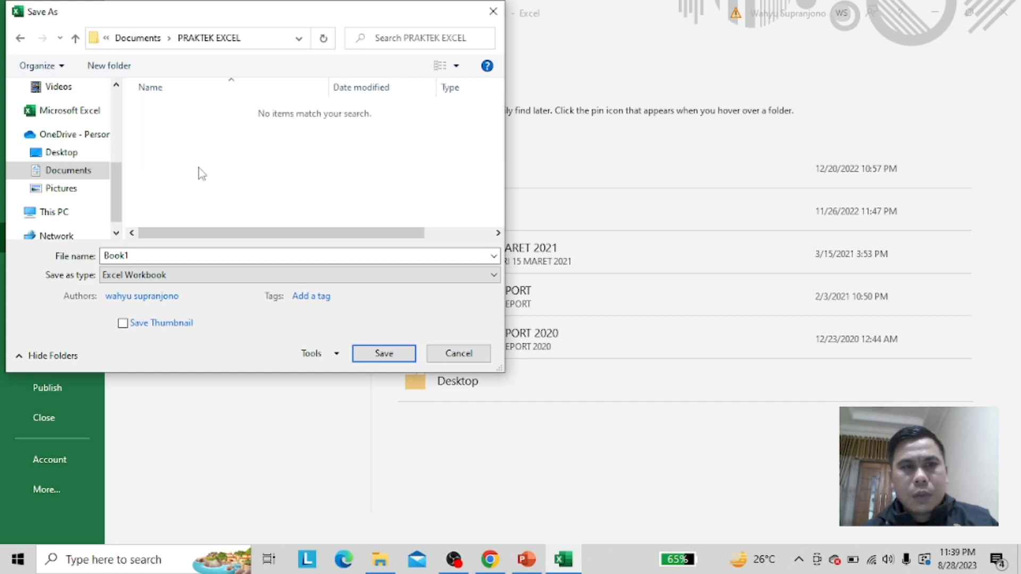
double_click(157, 260)
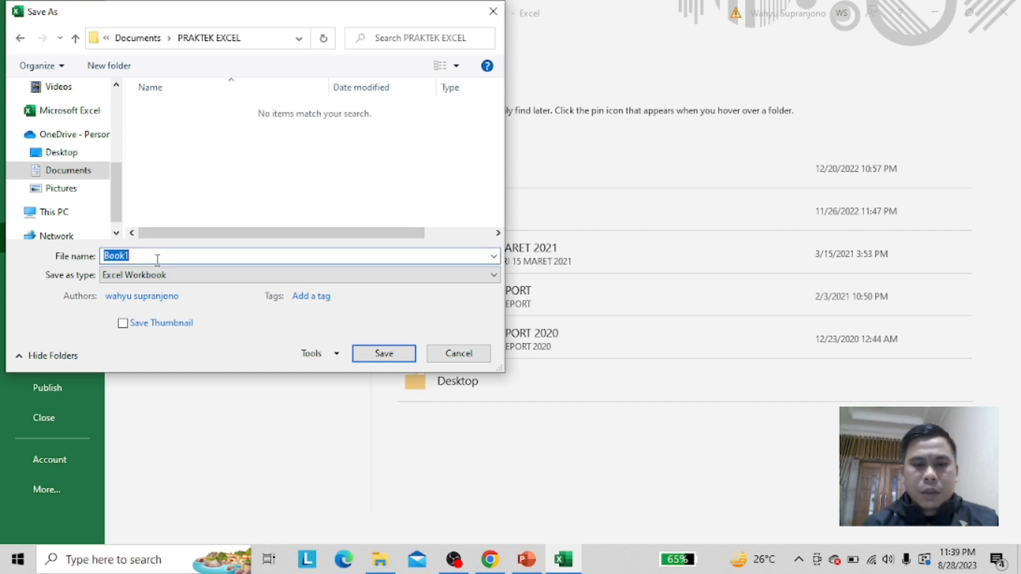
type("PERTEMUAN 1")
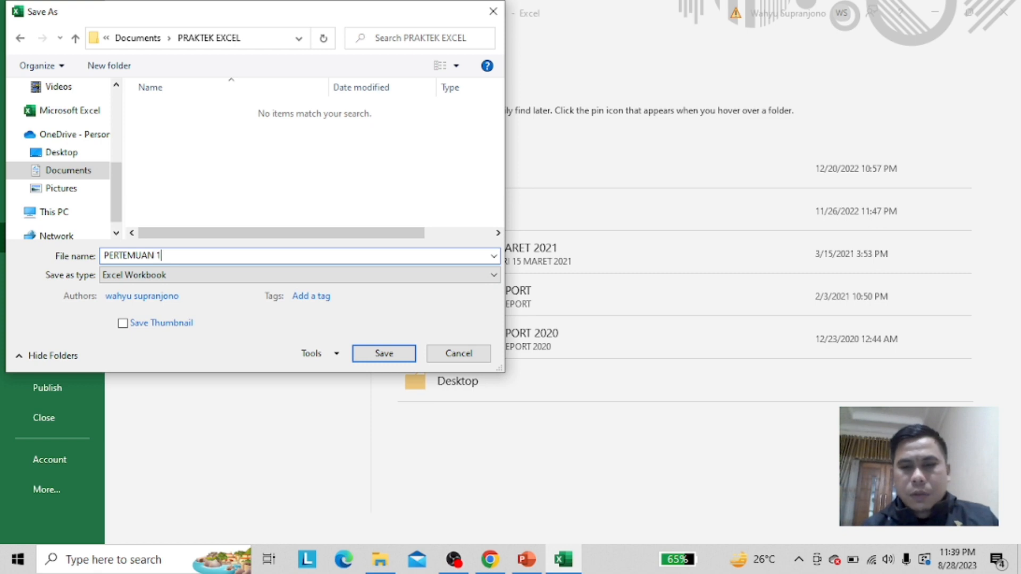
key("Return")
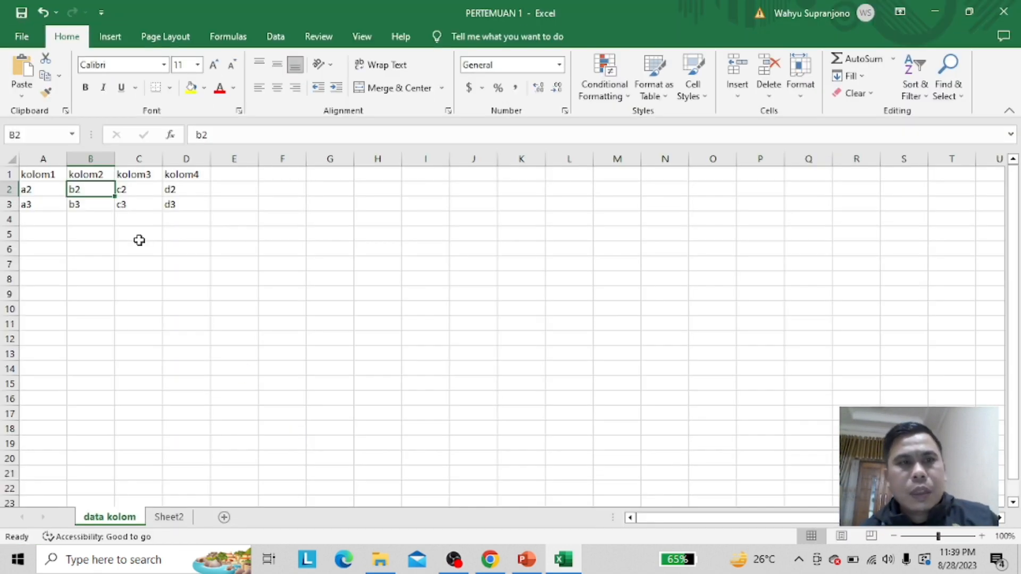
Select a few cells on the data kolom sheet, clear the contents of cell A3, and undo the clearing.
left_click(186, 241)
left_click(101, 205)
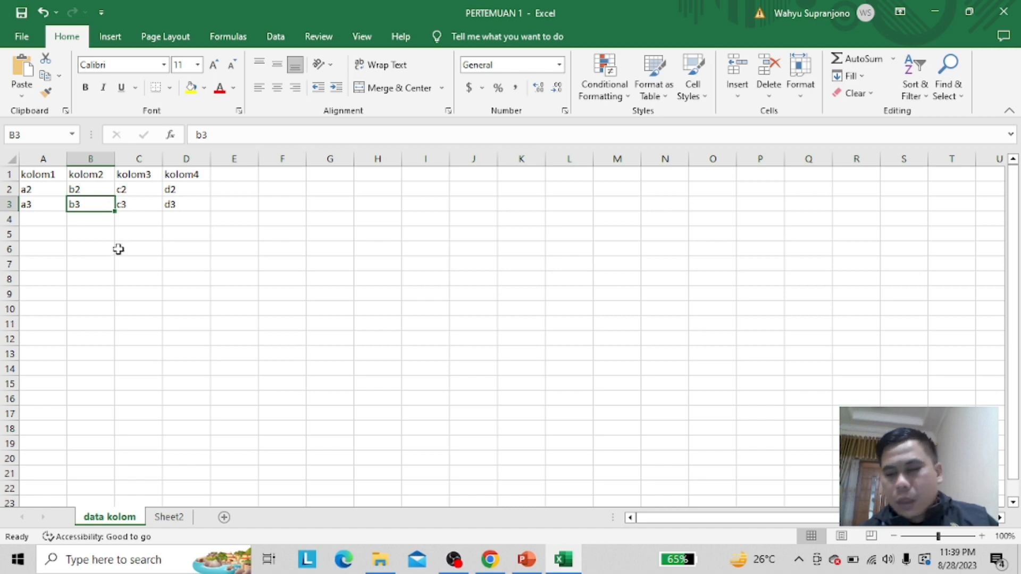
left_click(40, 174)
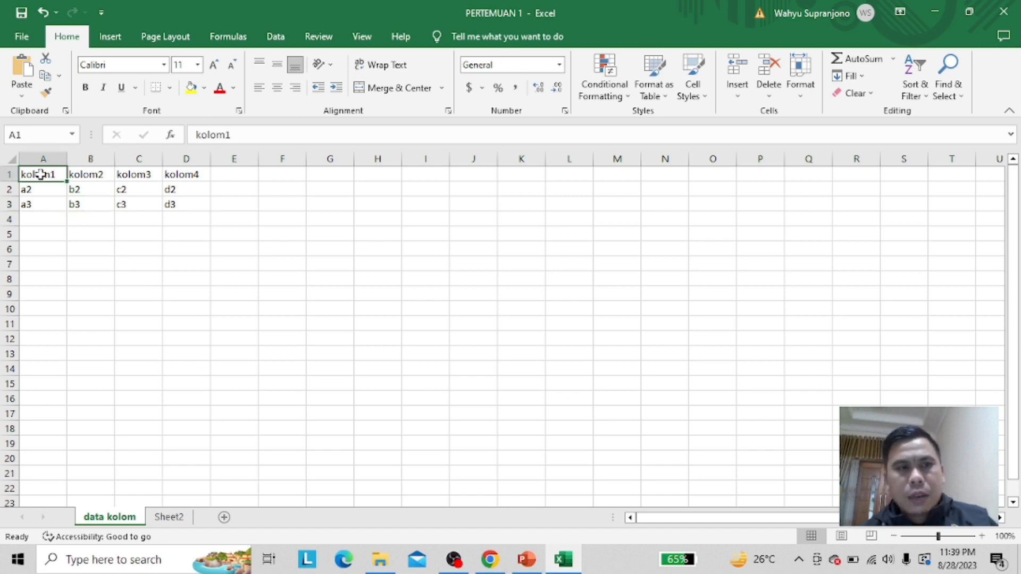
left_click(40, 204)
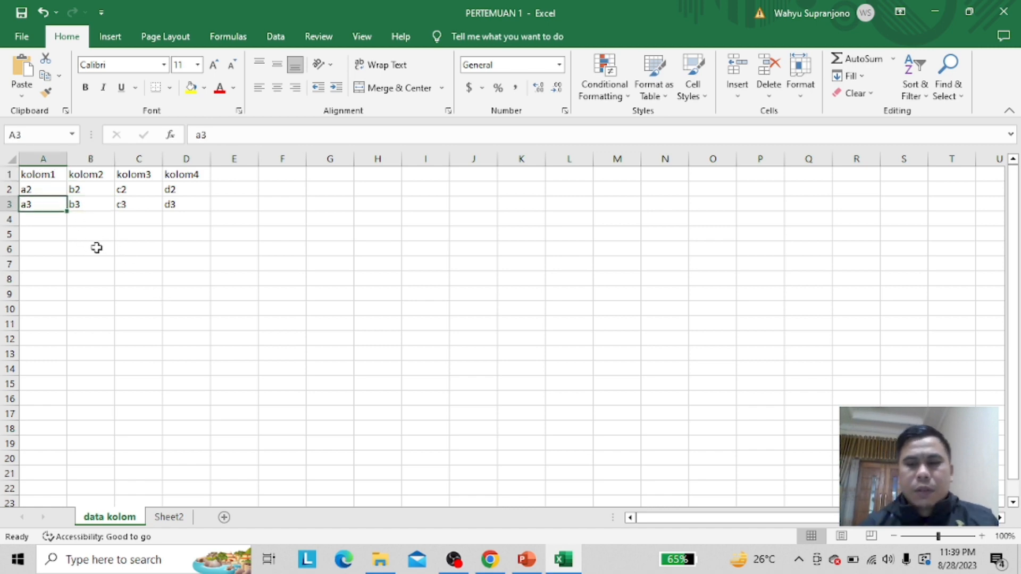
key("Delete")
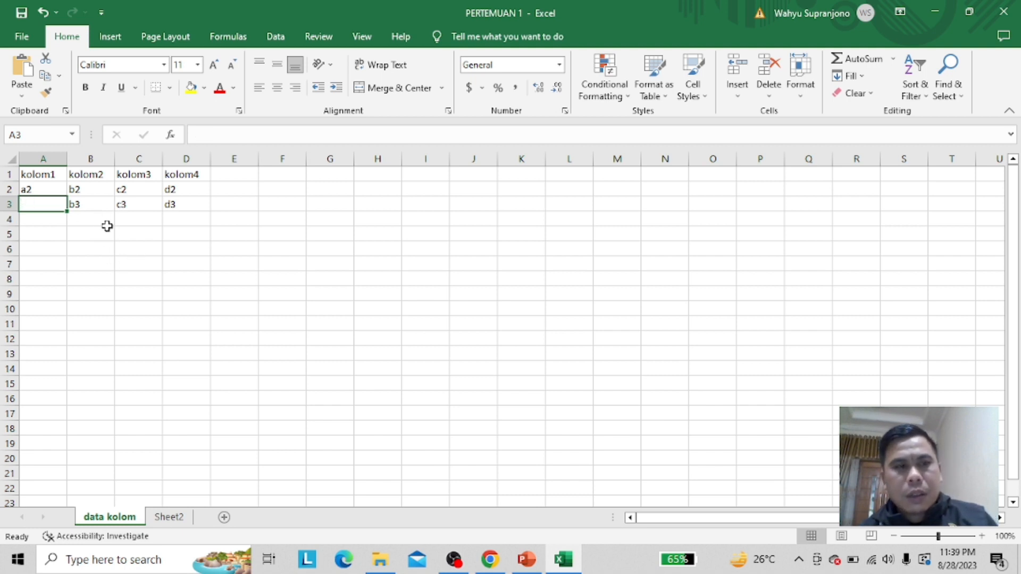
key("ctrl+z")
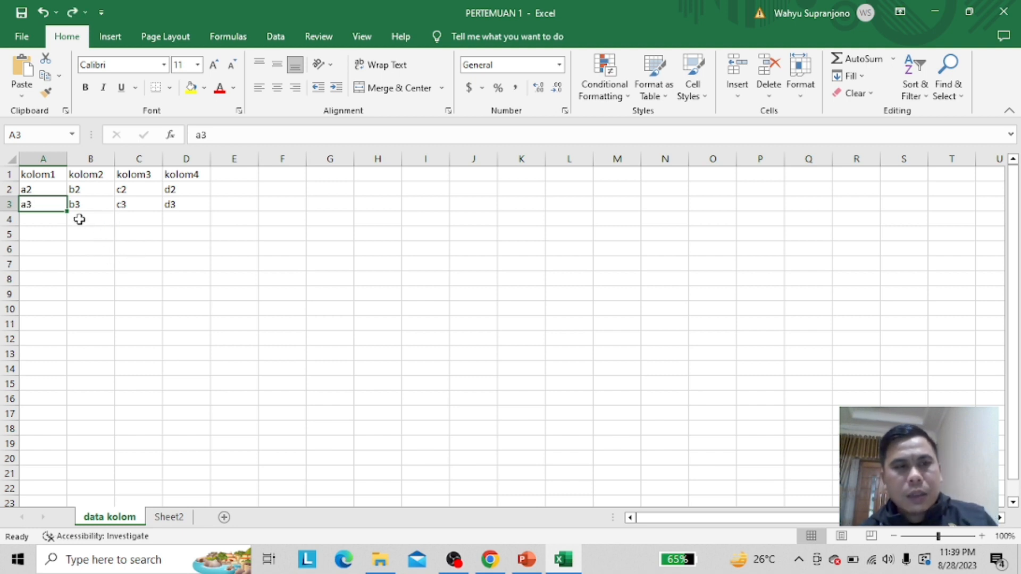
right_click(46, 207)
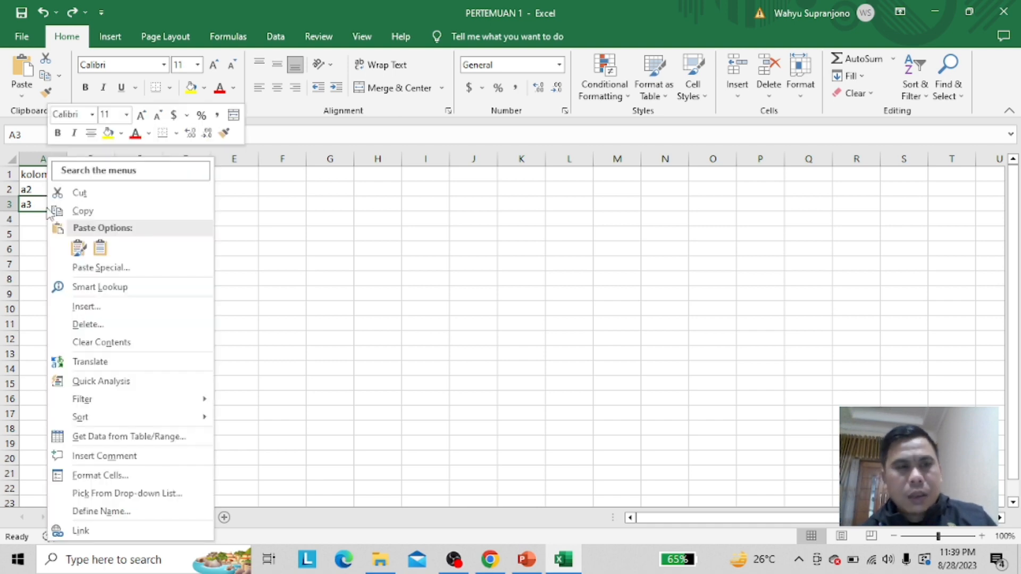
left_click(91, 326)
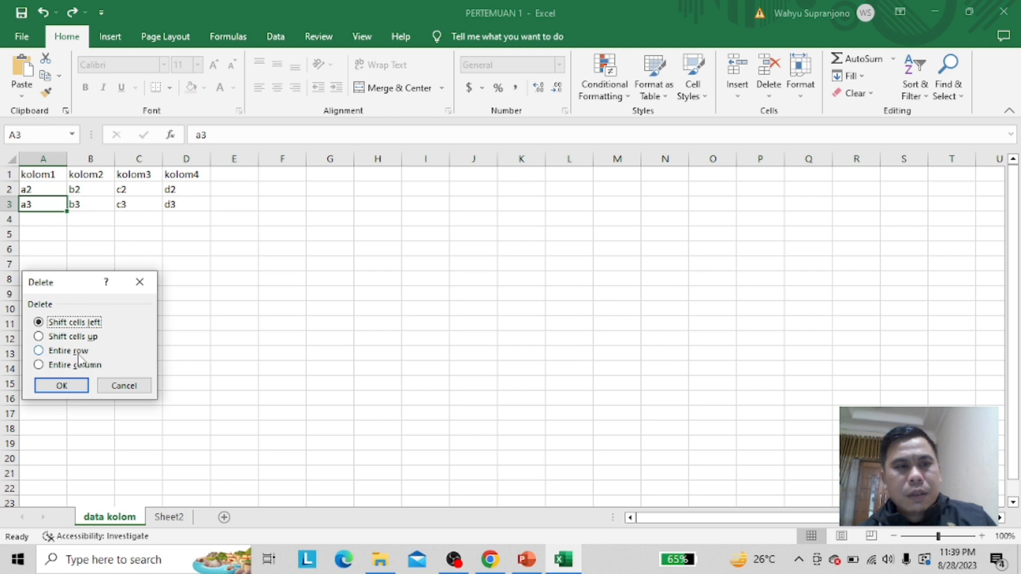
left_click(75, 351)
left_click(119, 387)
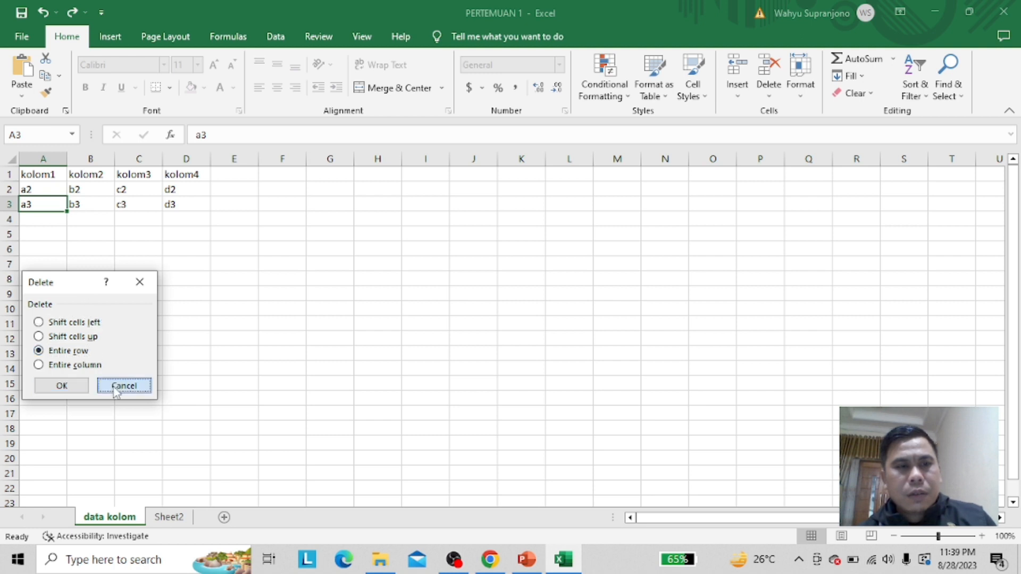
Clear the contents of cell A3.
key("Delete")
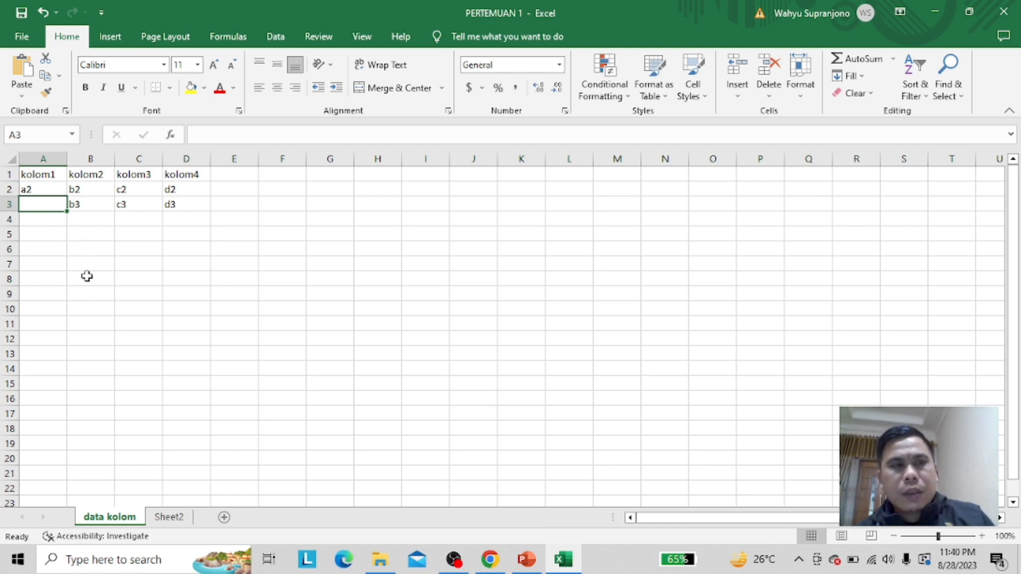
View the recent workbooks and the PDF/XPS export options, and return to the data kolom sheet.
left_click(19, 37)
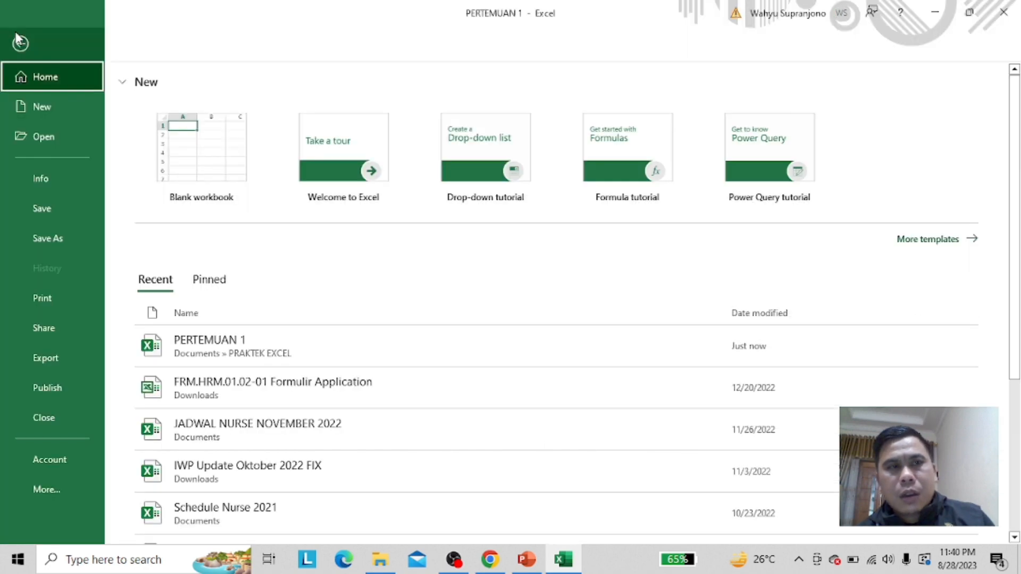
left_click(169, 348)
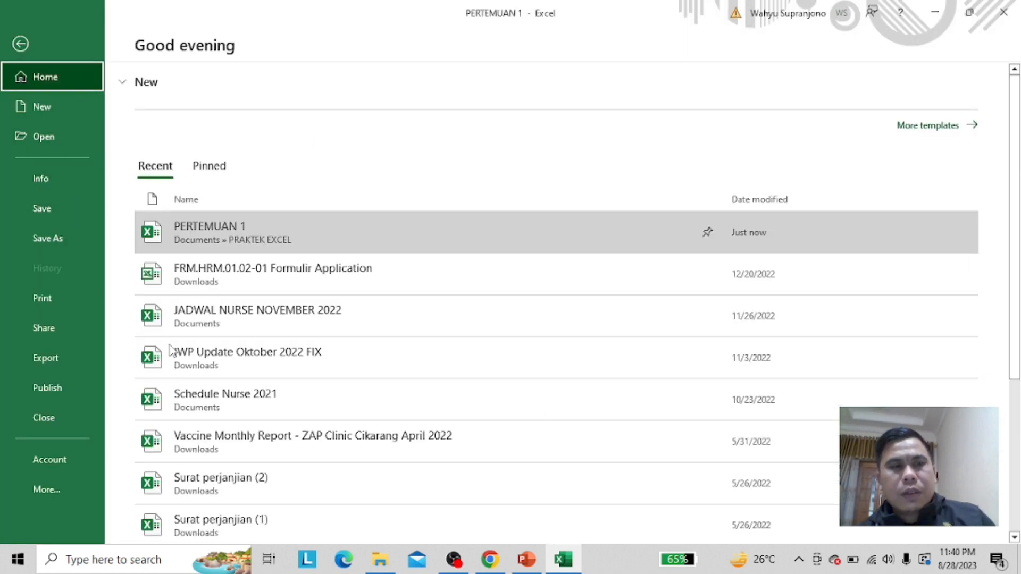
left_click(22, 37)
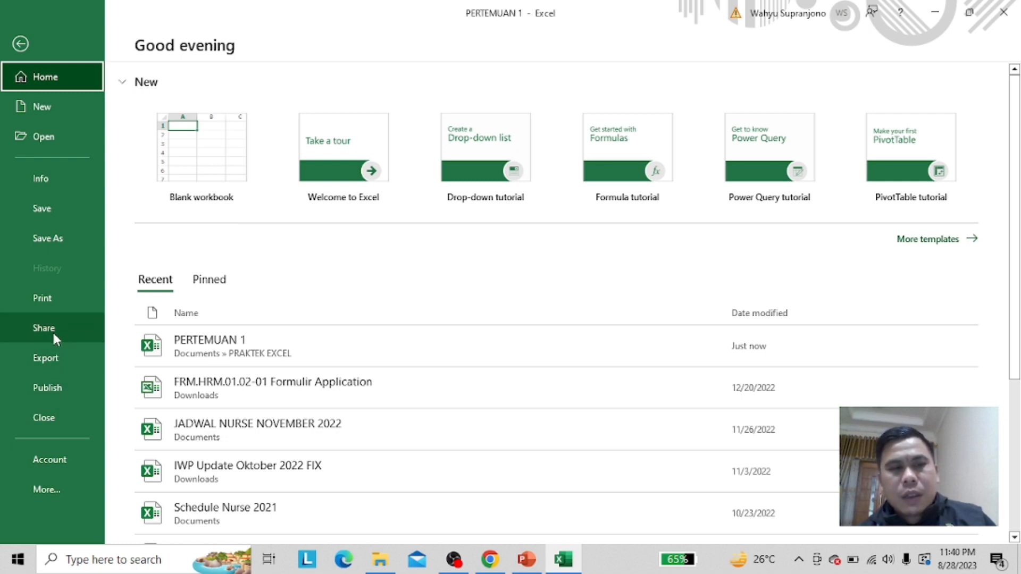
left_click(51, 355)
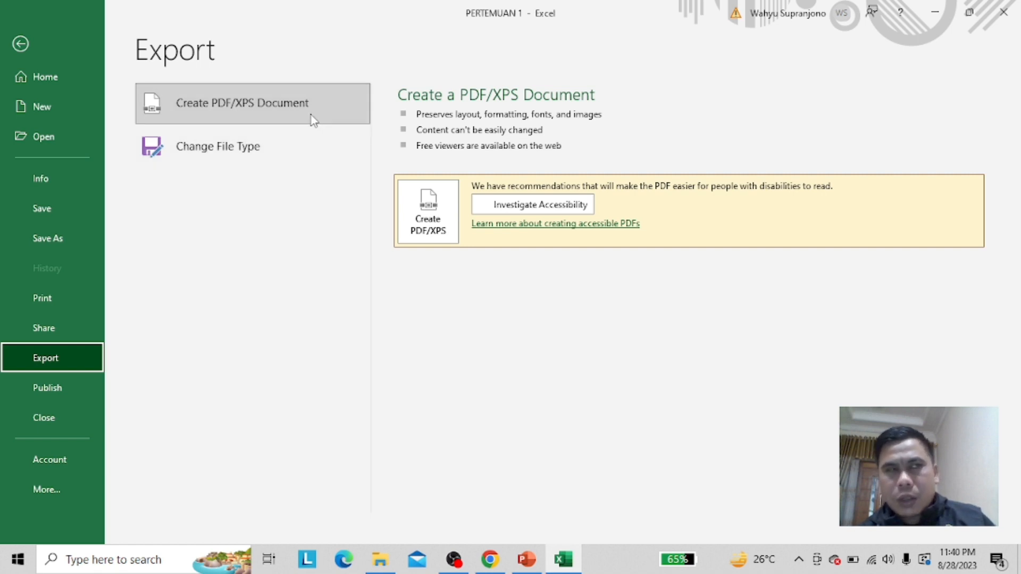
key("Escape")
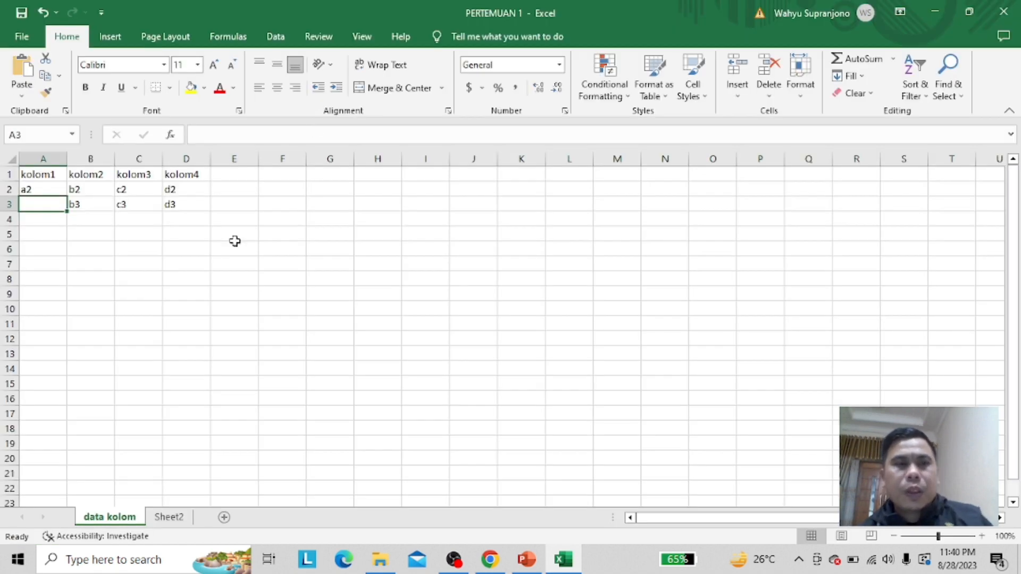
Select the empty cells E11 and A4, and return the selection to cell A3.
left_click(217, 319)
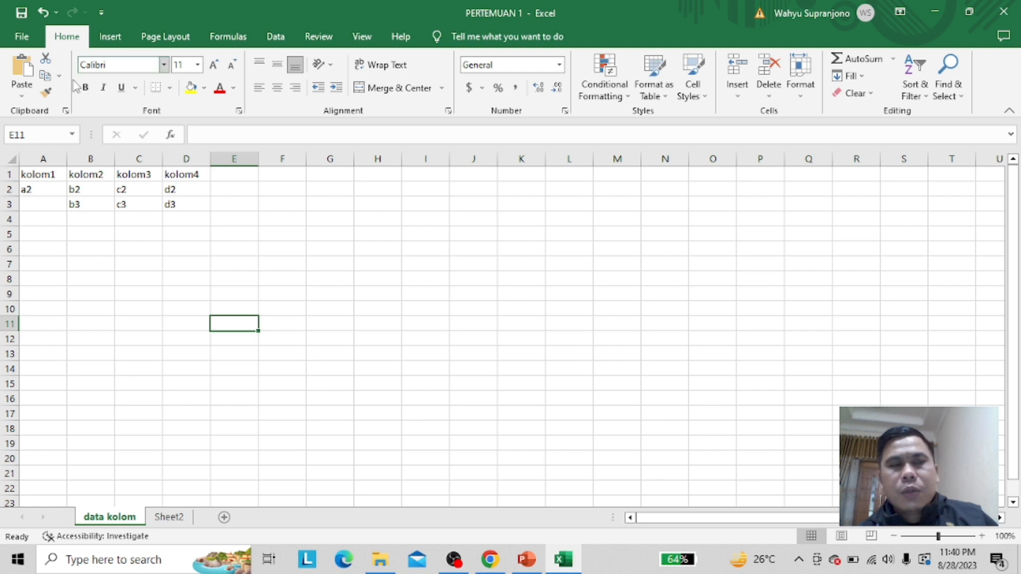
left_click(53, 221)
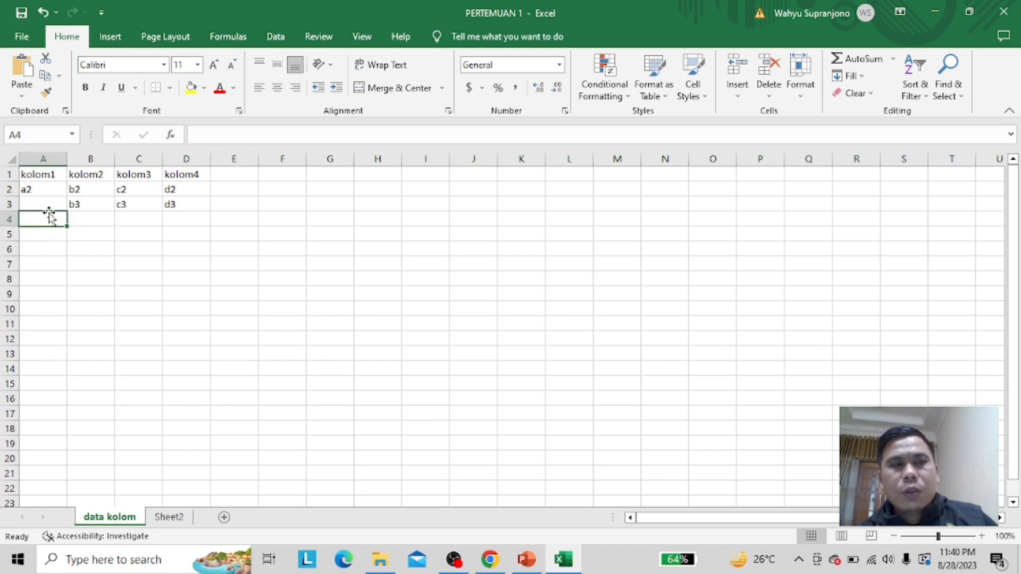
left_click(48, 204)
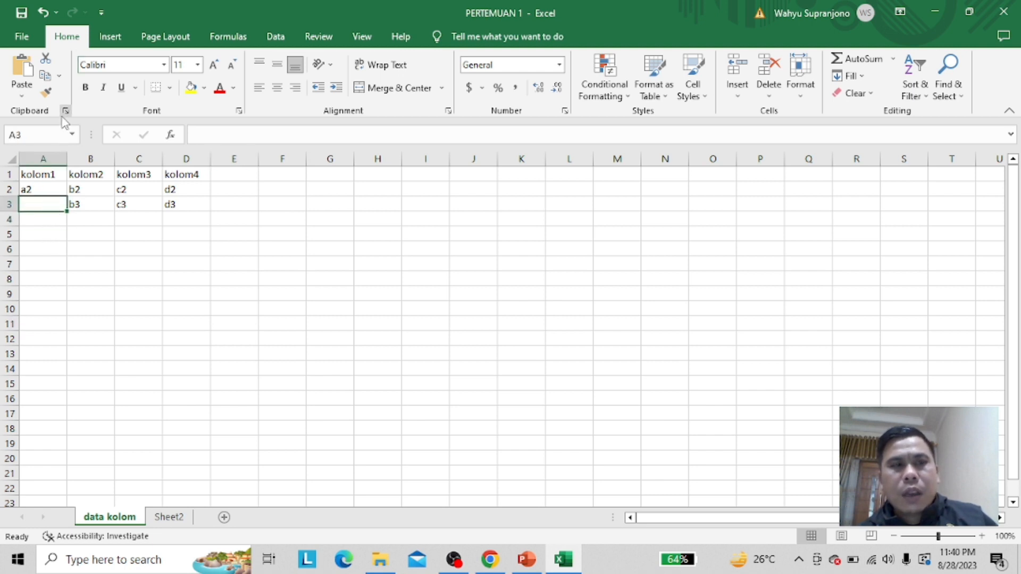
View the paste options, and set the font of the empty cell A3 to Algerian.
left_click(21, 90)
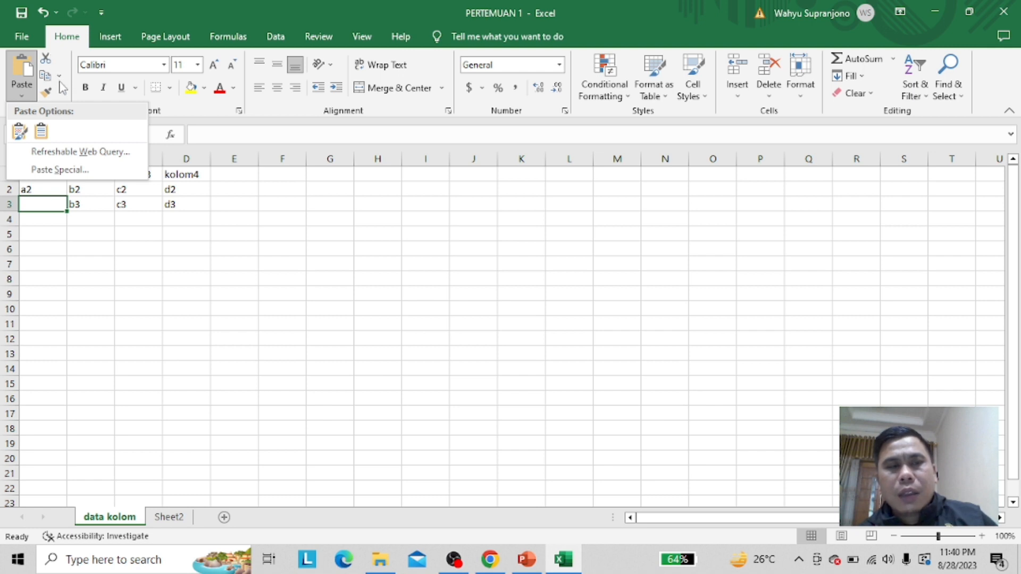
left_click(263, 274)
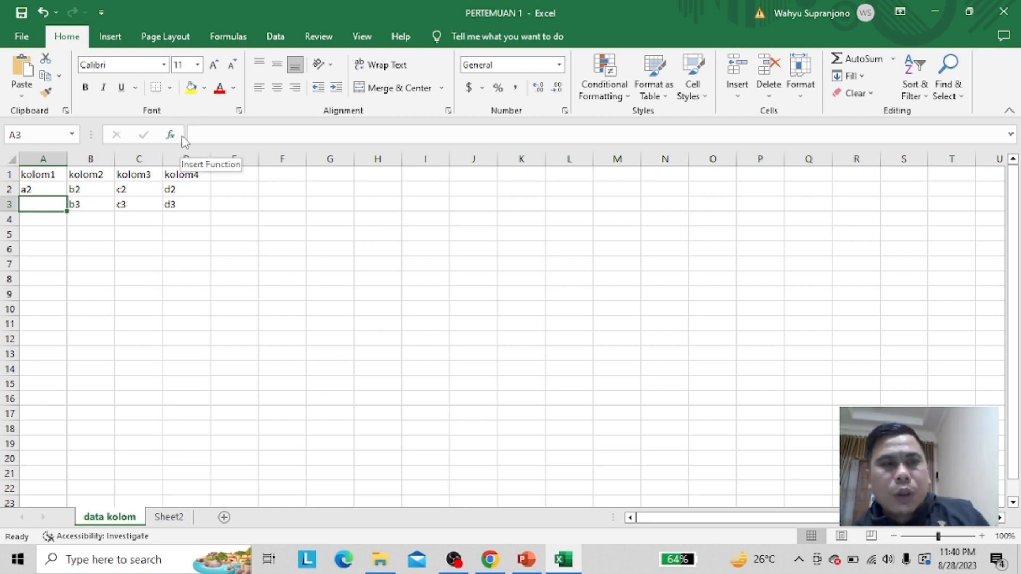
left_click(163, 65)
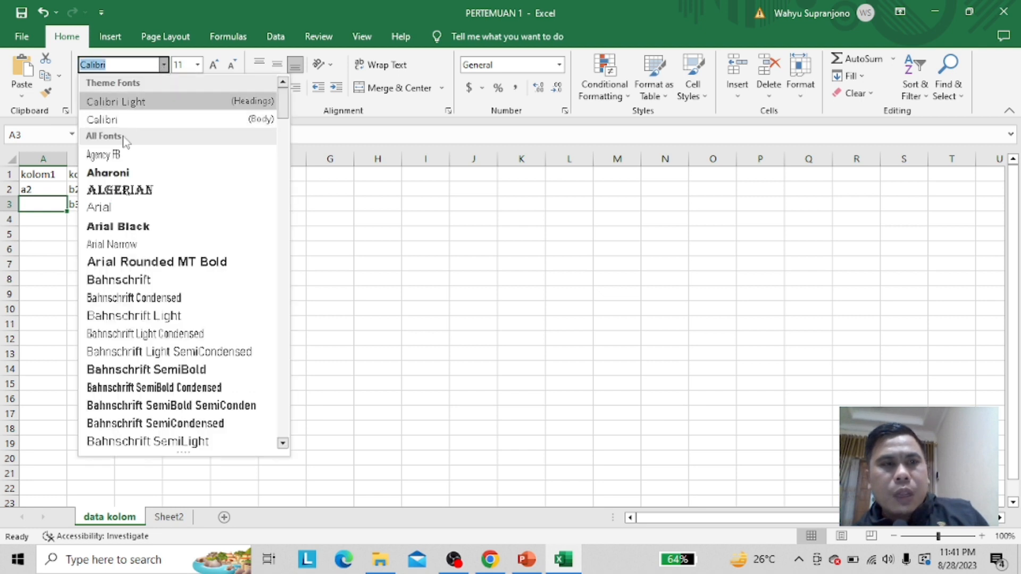
left_click(135, 190)
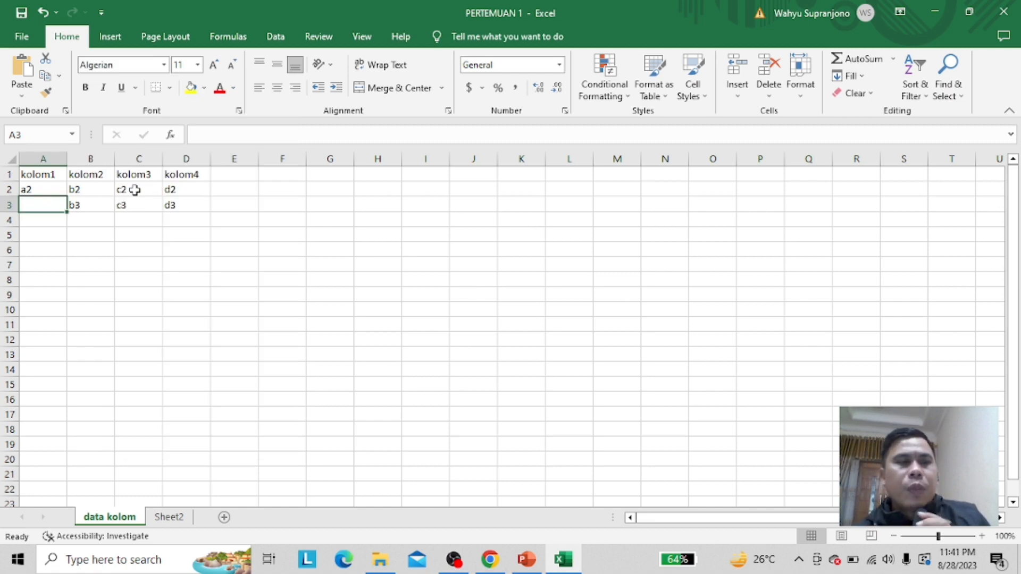
Set the font of the kolom1 header in cell A1 to Algerian and fit column A's width to its contents.
left_click(56, 175)
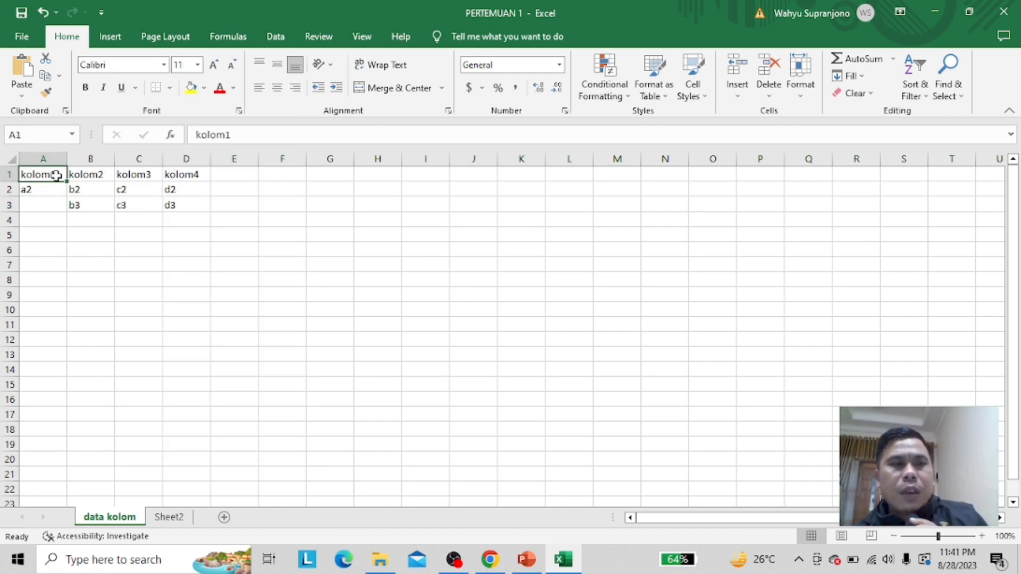
left_click(165, 66)
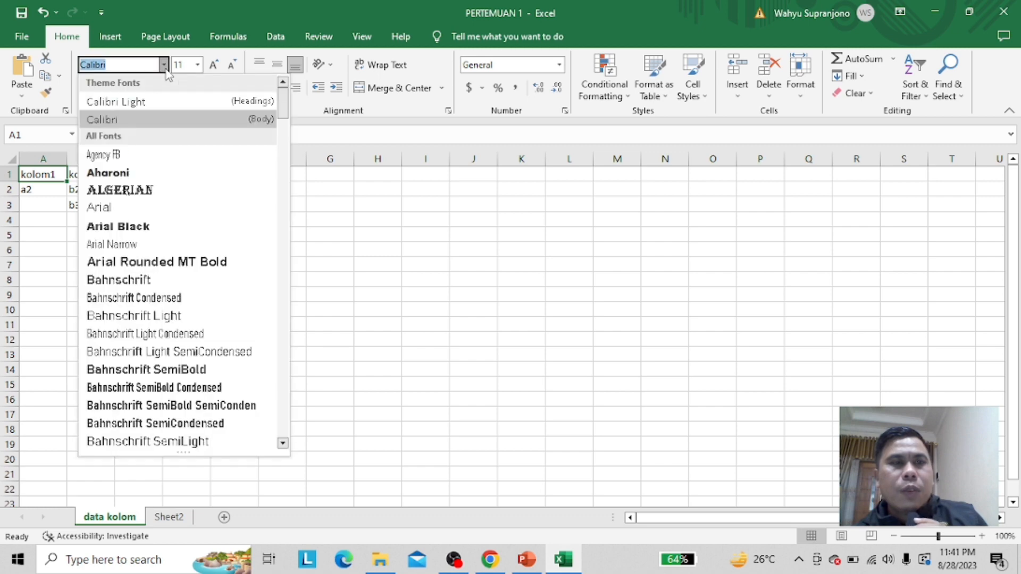
left_click(158, 191)
double_click(69, 159)
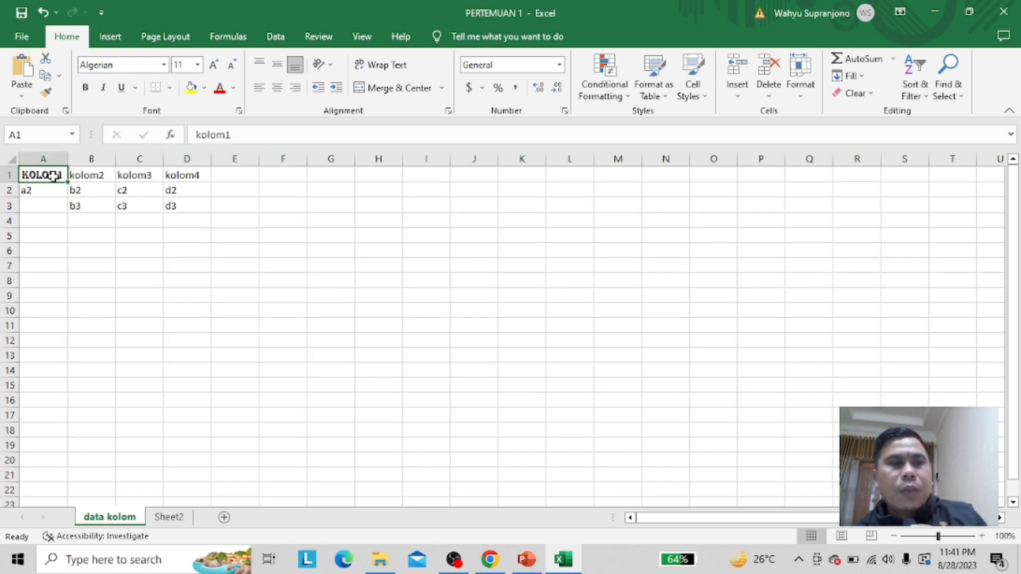
Make the text in cell A1 bold, italic and underlined, and refit column A's width to it.
left_click(87, 90)
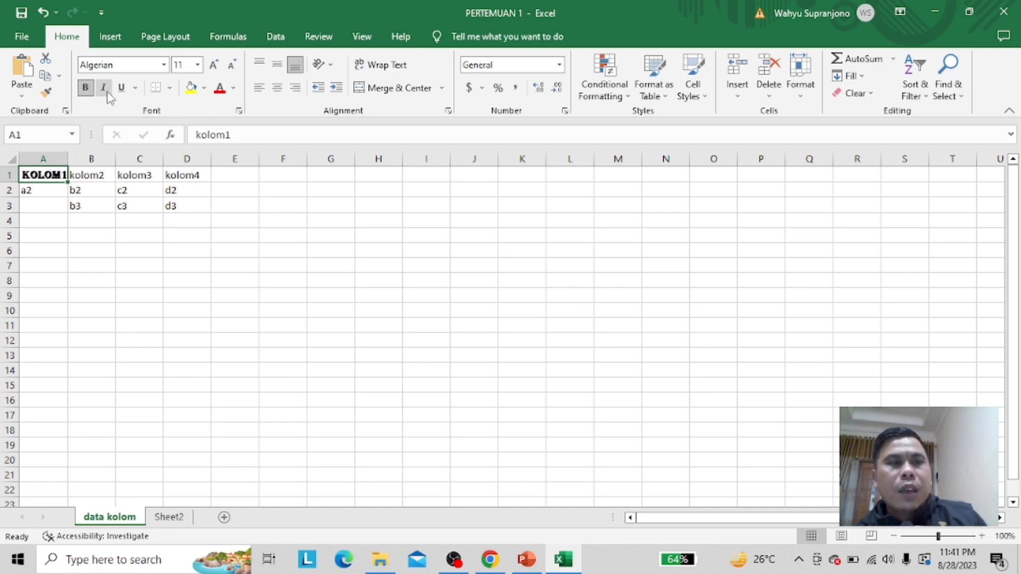
left_click(107, 91)
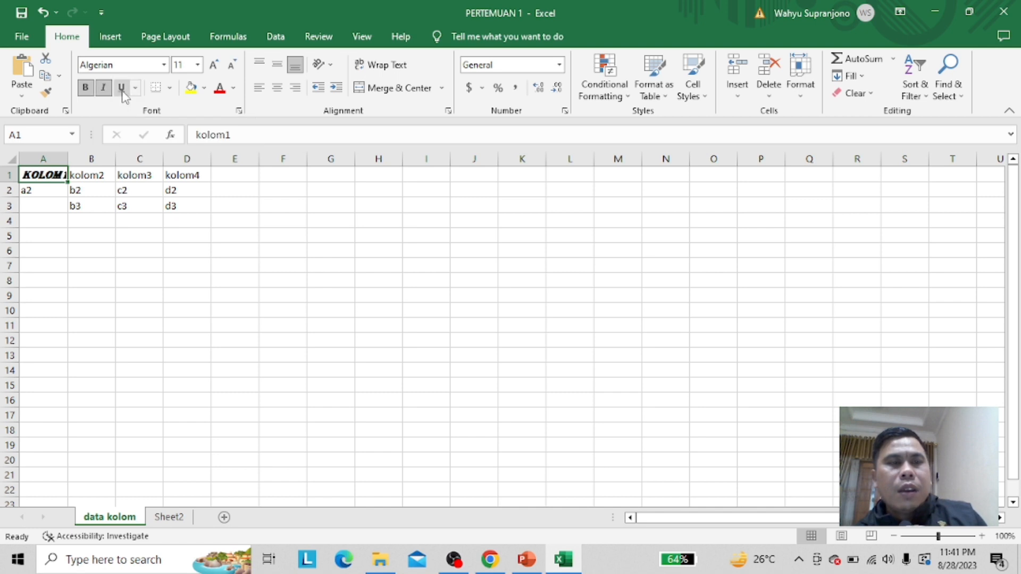
left_click(122, 90)
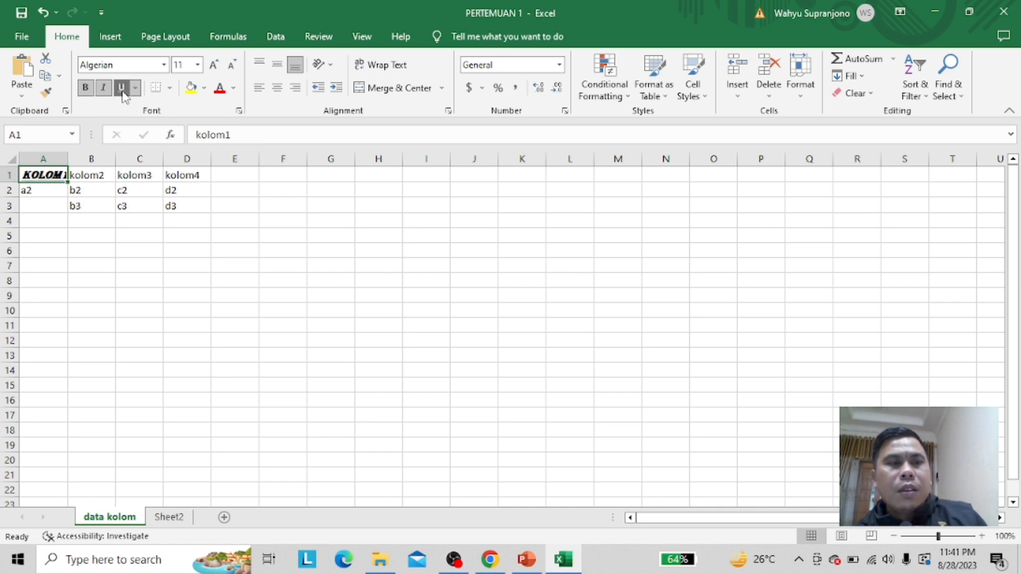
double_click(69, 155)
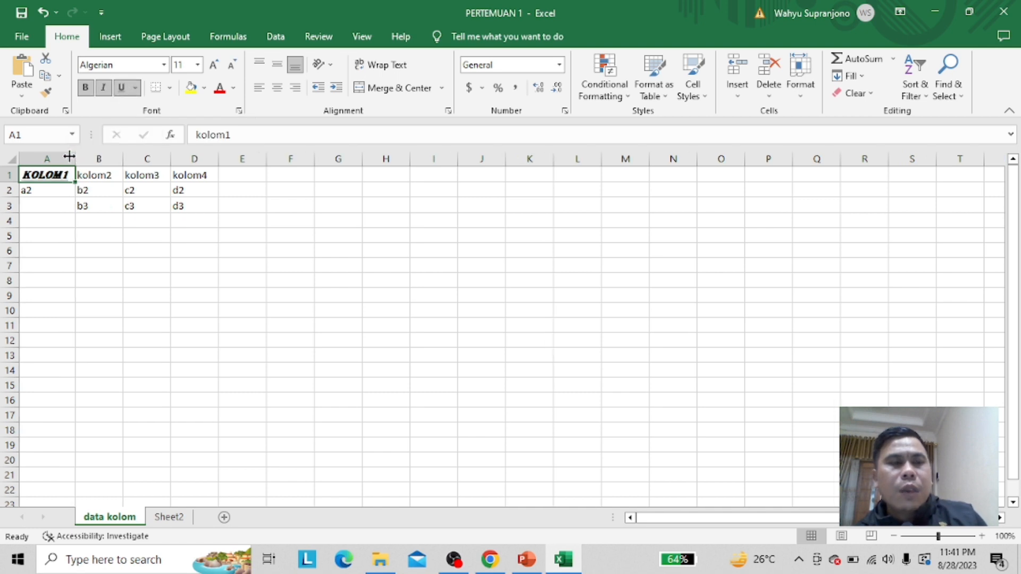
View the border options, and enlarge the font size of cell A1 to 14 and on to 18.
left_click(169, 88)
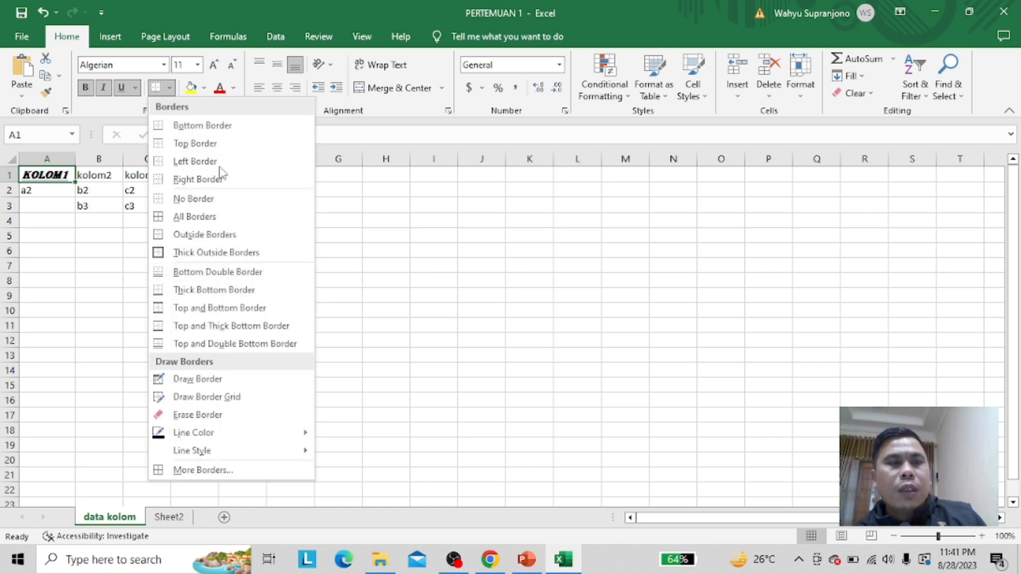
left_click(469, 216)
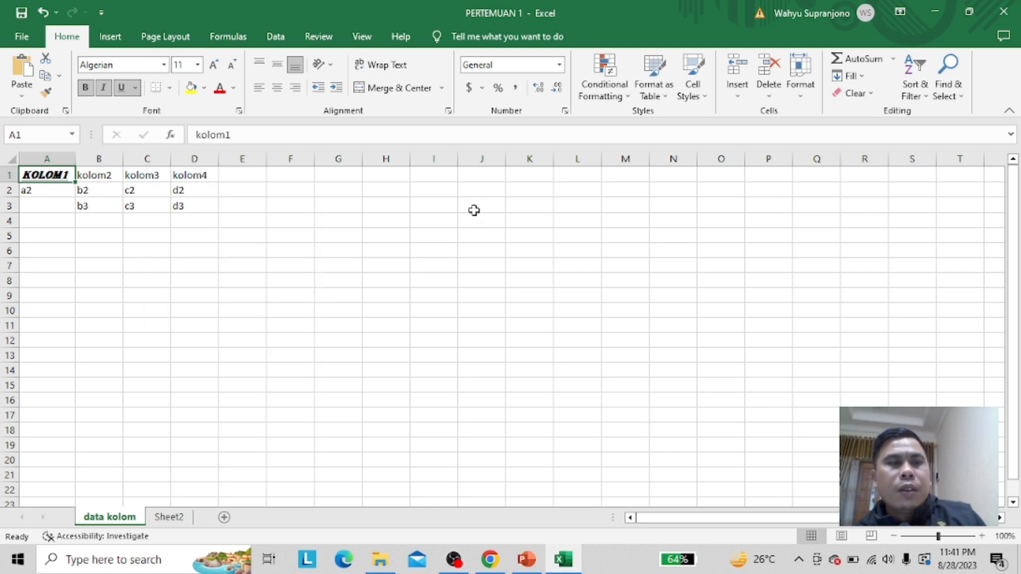
left_click(198, 64)
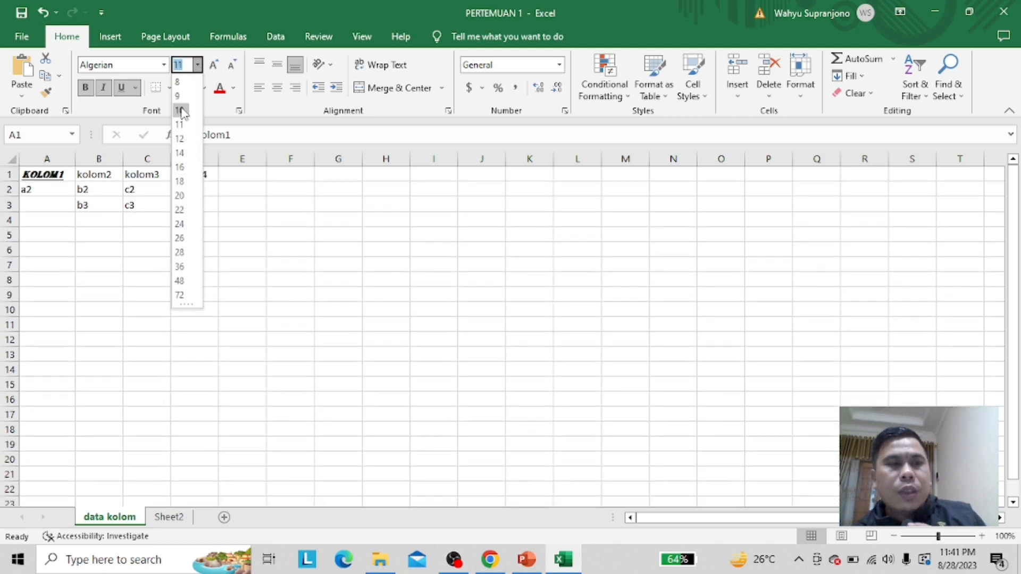
left_click(181, 153)
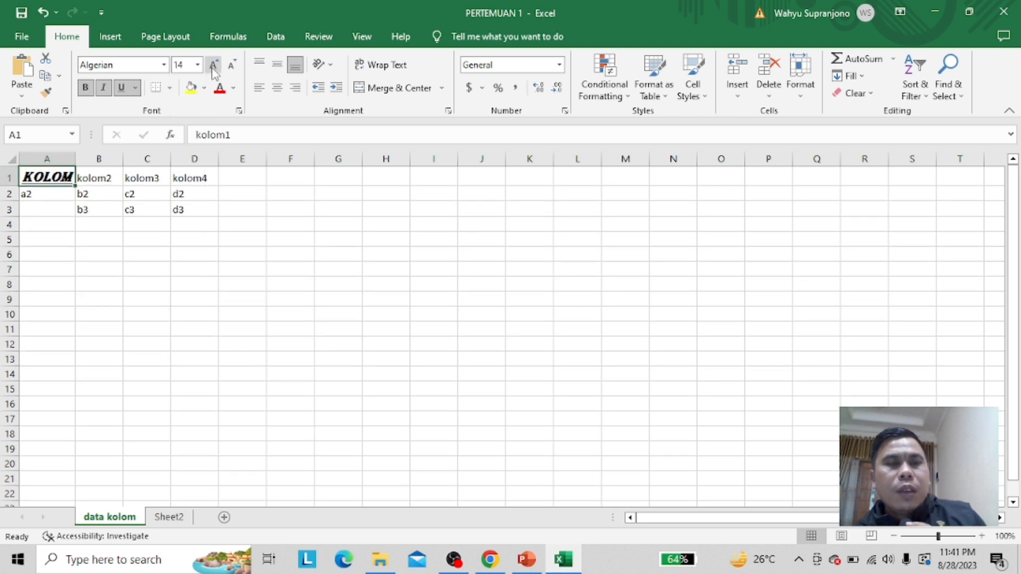
left_click(214, 65)
left_click(213, 65)
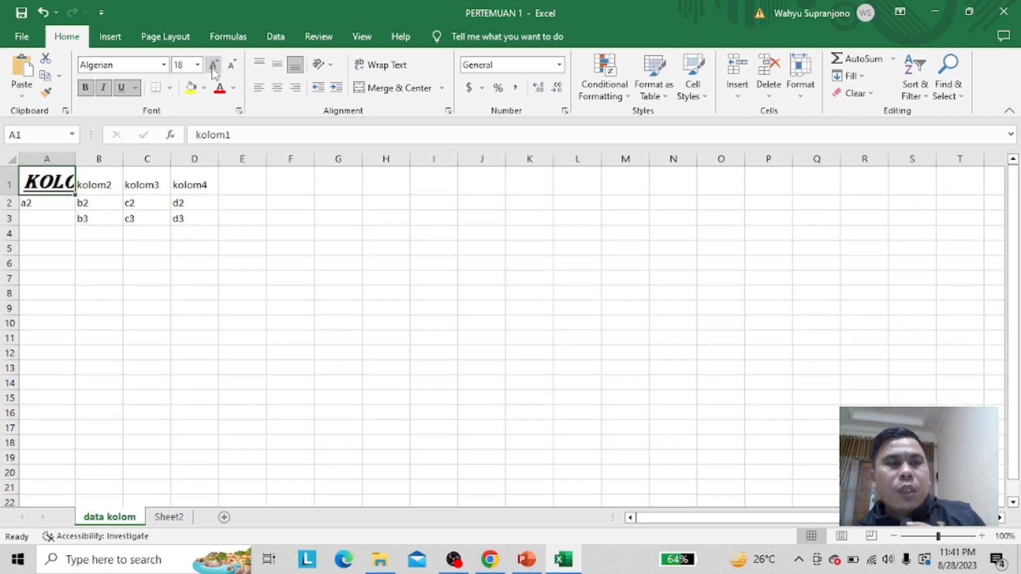
Reduce the font size of cell A1 stepwise to 8, and raise it back to 11.
left_click(229, 65)
left_click(229, 64)
left_click(230, 65)
left_click(229, 64)
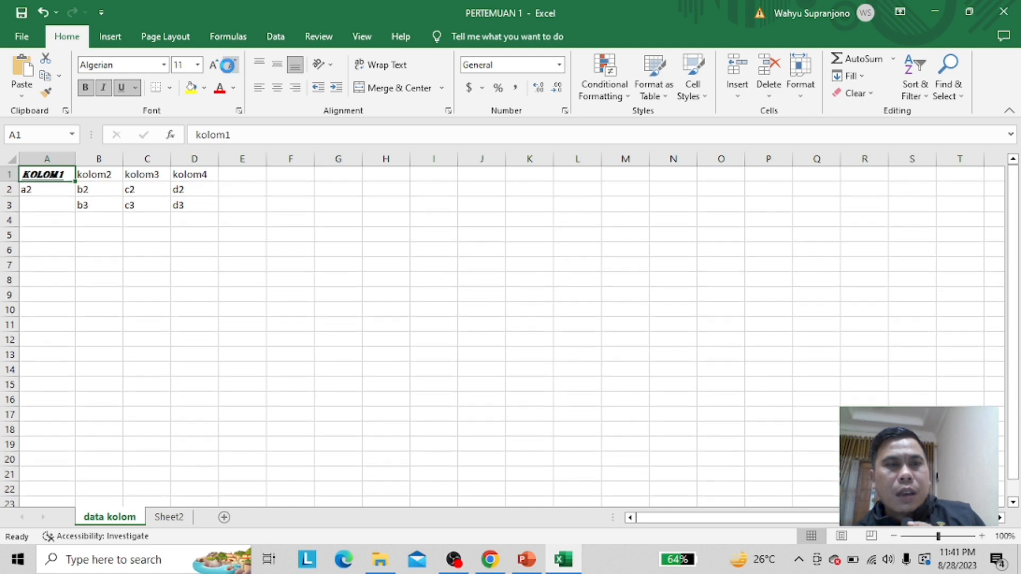
left_click(229, 64)
left_click(229, 65)
left_click(230, 65)
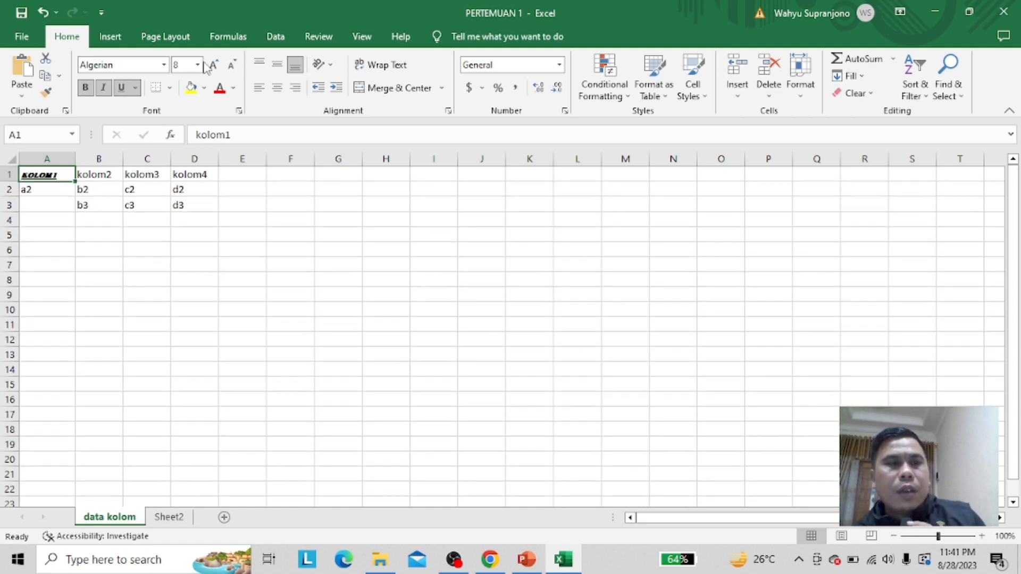
left_click(213, 65)
left_click(213, 65)
left_click(213, 65)
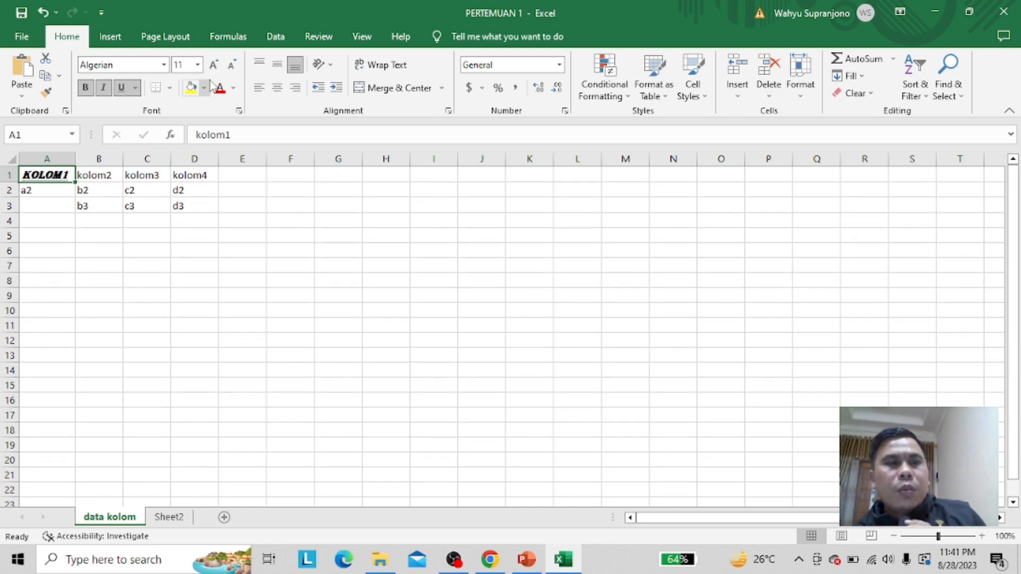
Fill cell A1 with the orange theme color and set its font color to the darkest green theme shade.
left_click(205, 88)
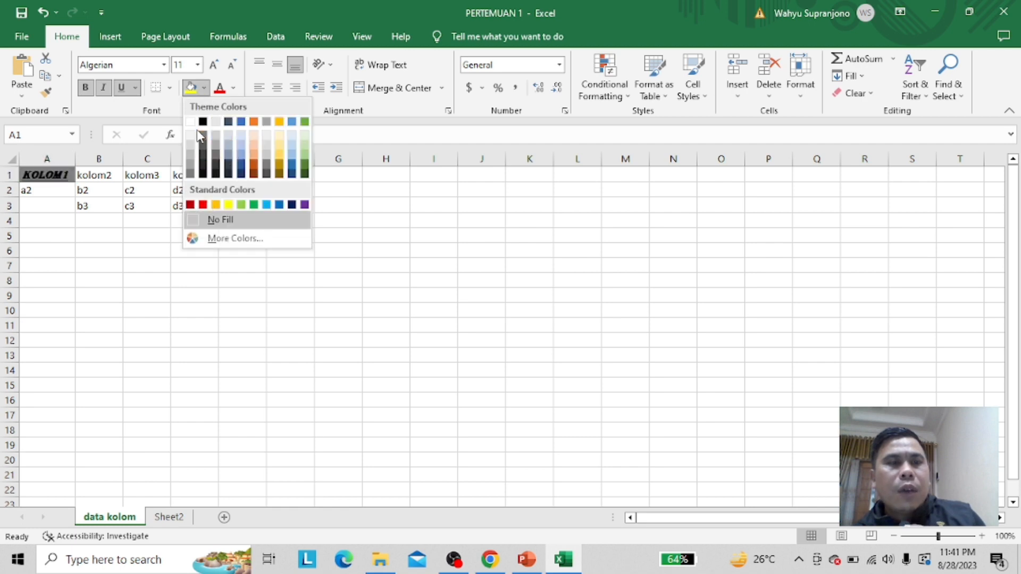
left_click(254, 122)
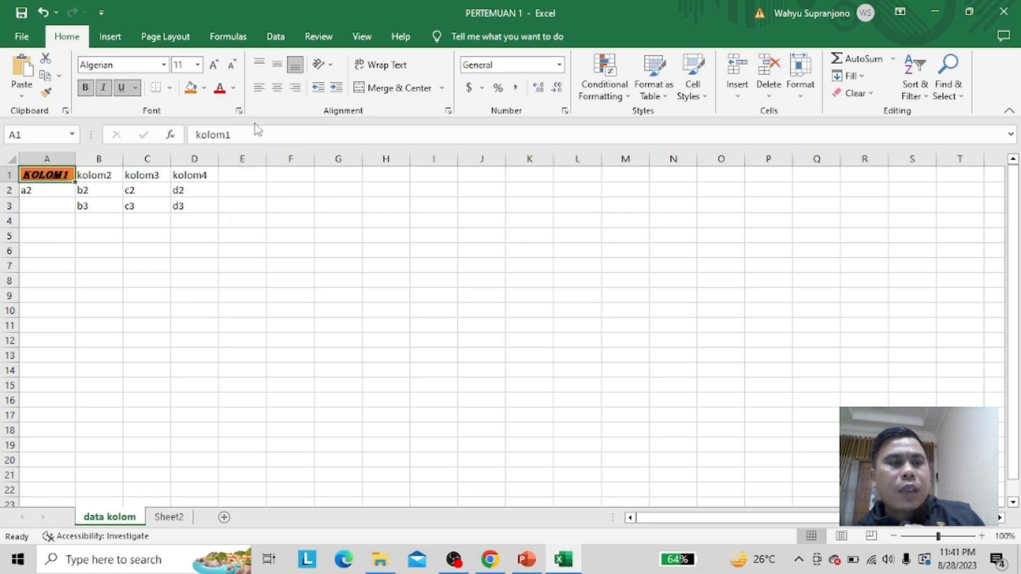
left_click(234, 89)
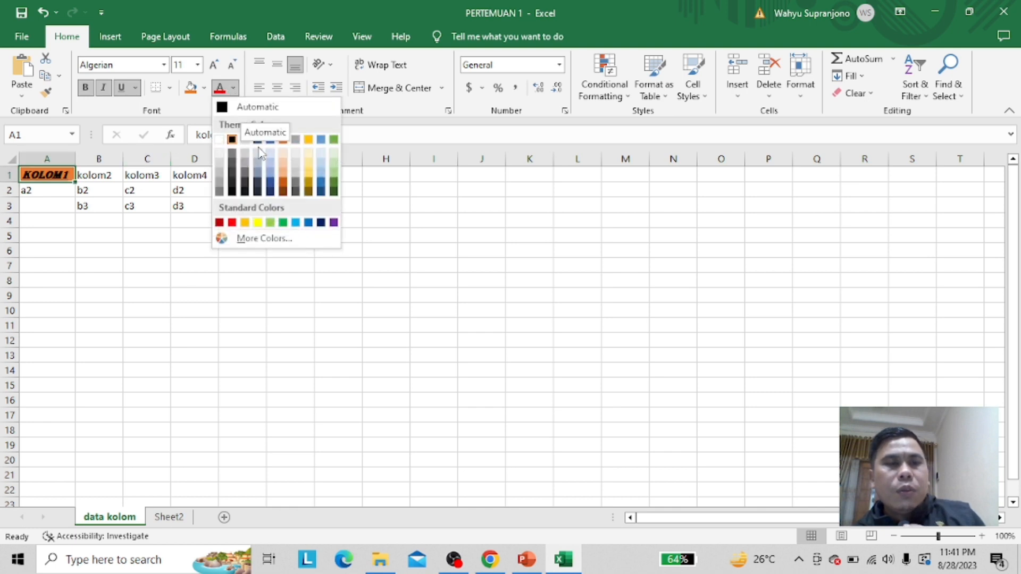
left_click(334, 190)
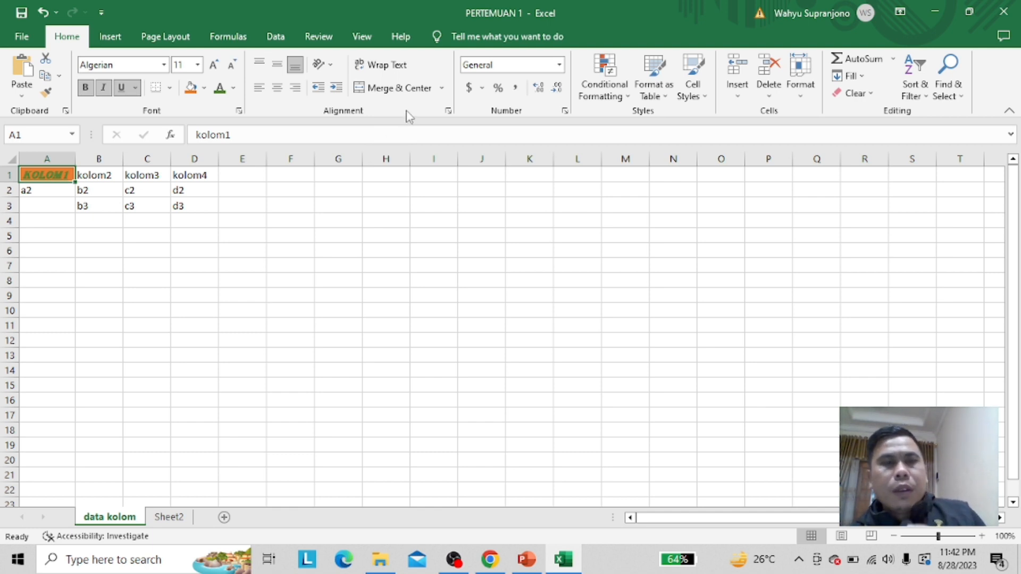
Examine the alignment, border and number settings in the Format Cells dialog for cell A1, and close it without changes.
left_click(448, 111)
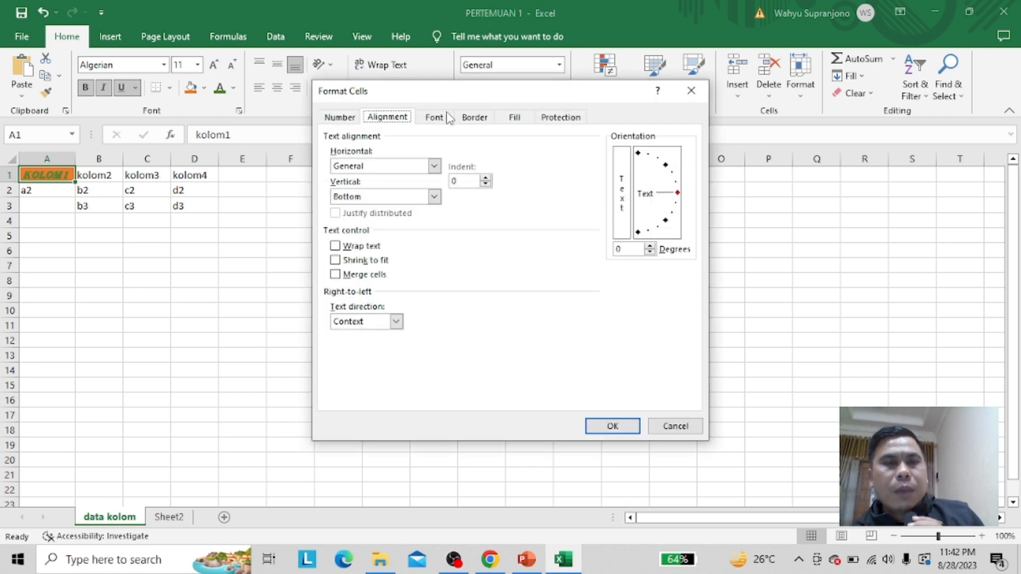
left_click(476, 119)
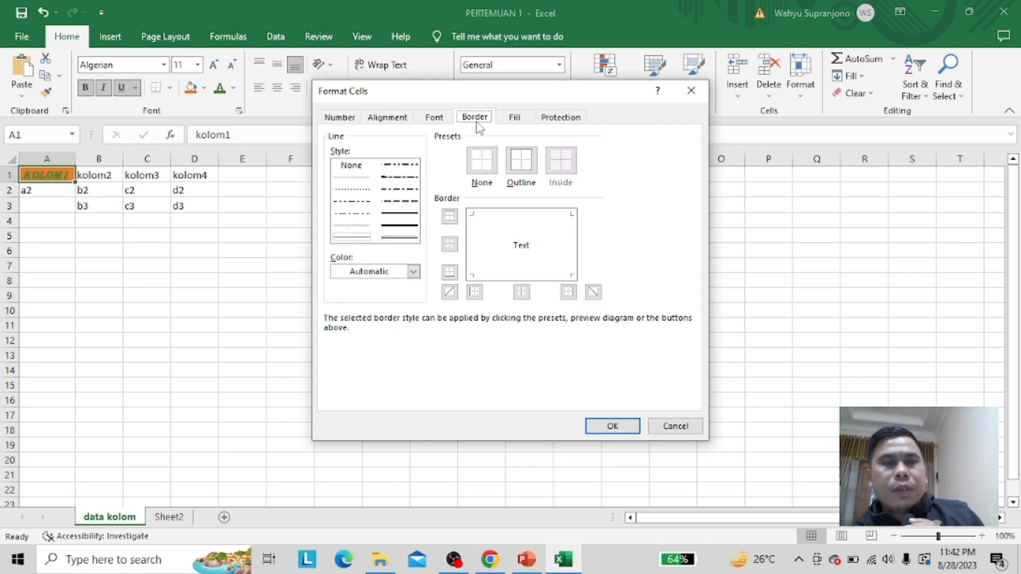
left_click(351, 119)
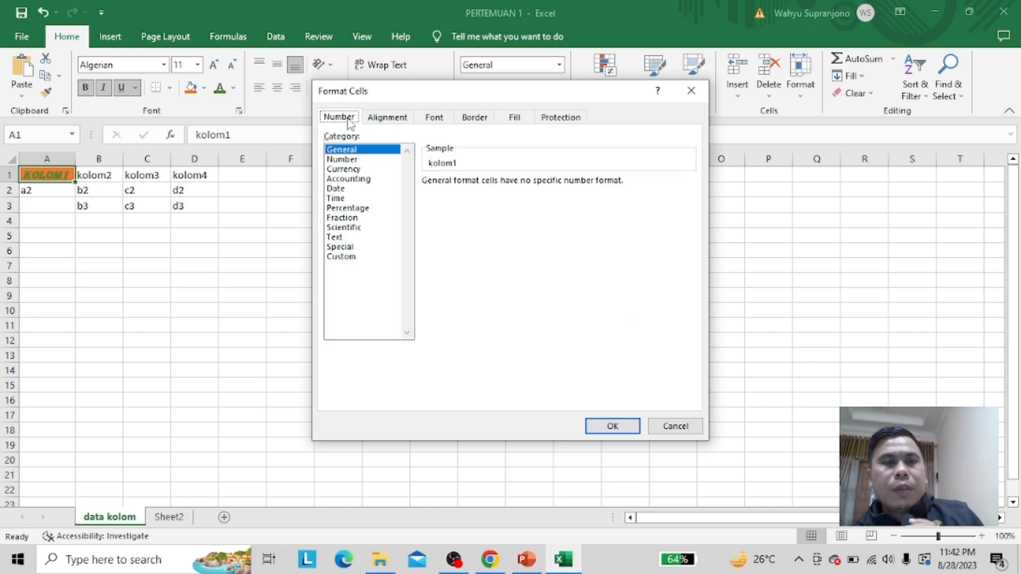
left_click(691, 91)
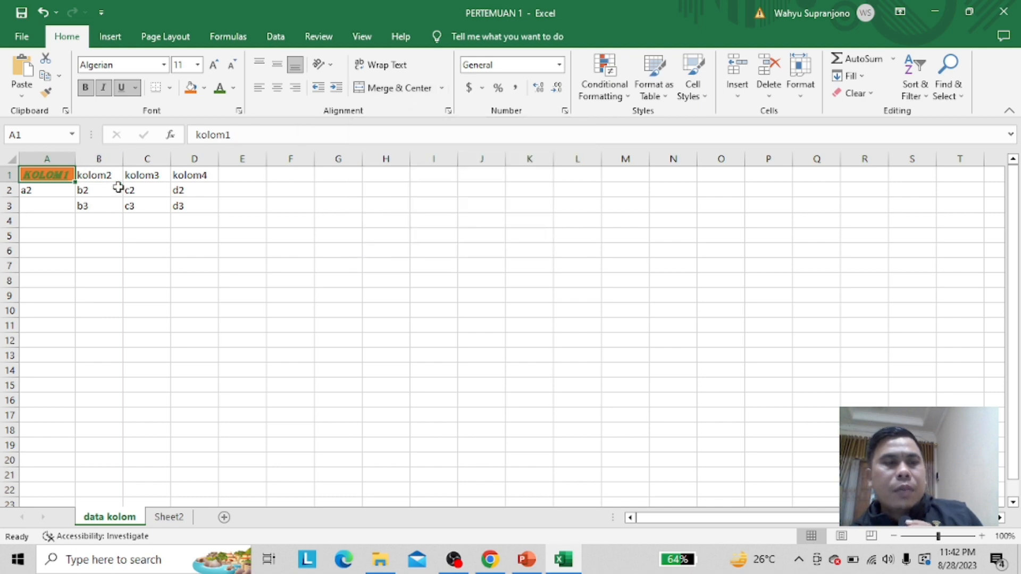
left_click(208, 214)
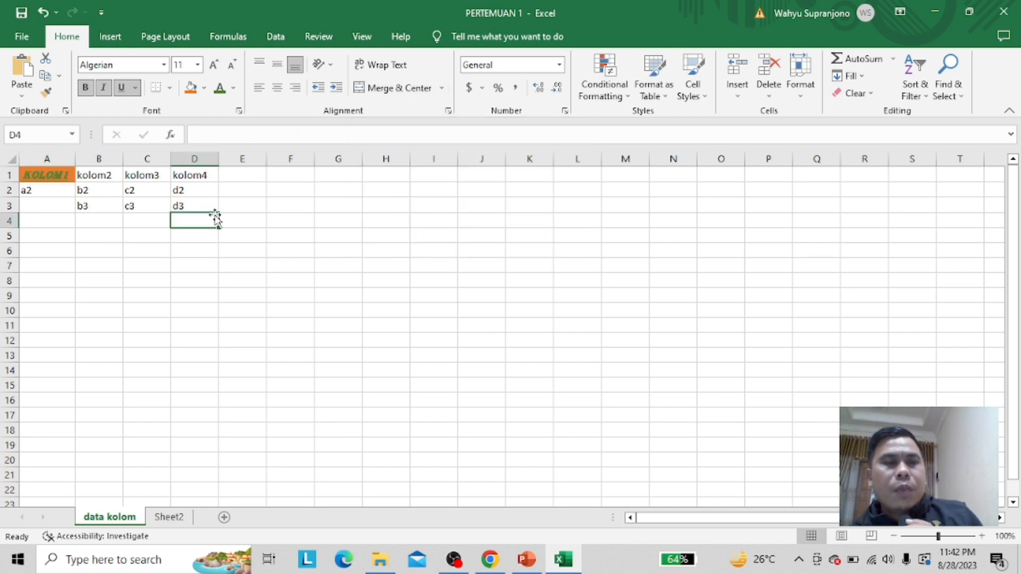
left_click(214, 179)
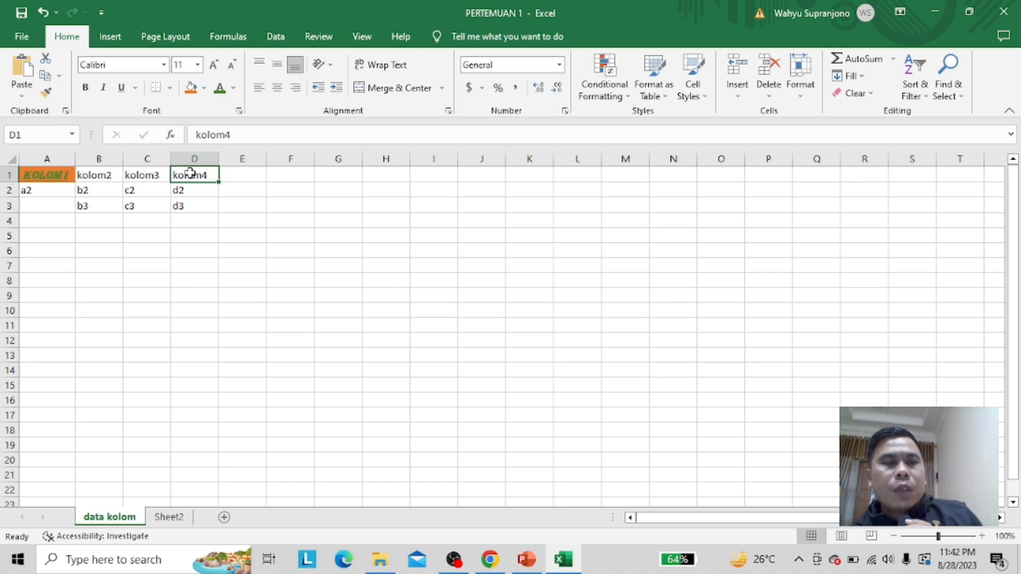
left_click(162, 173)
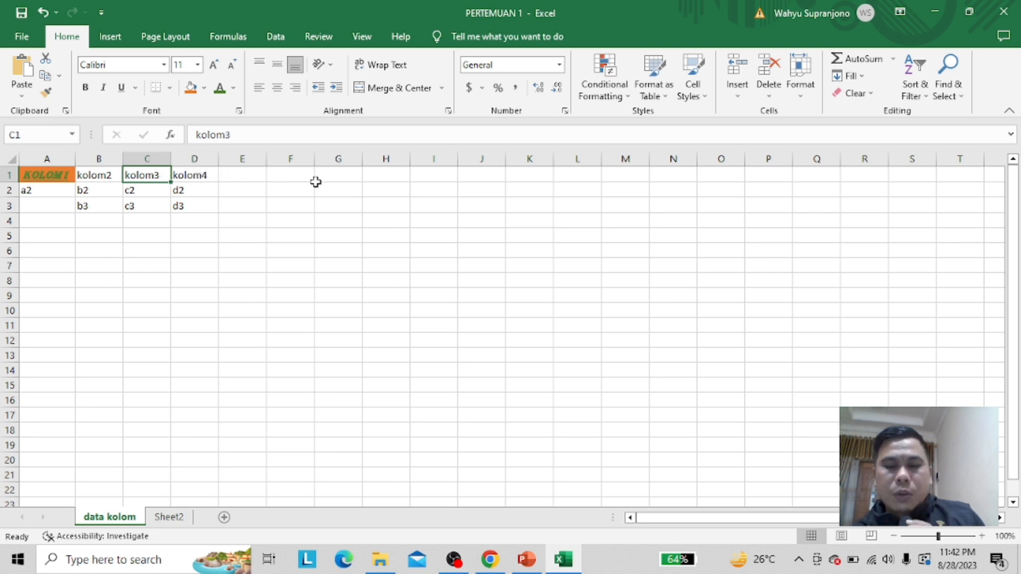
key("Left")
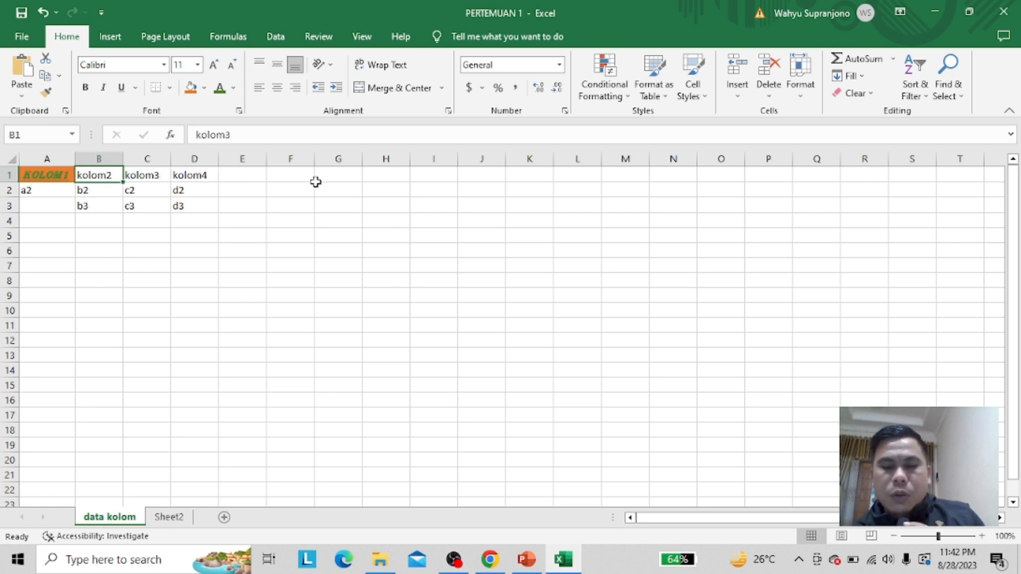
key("Left")
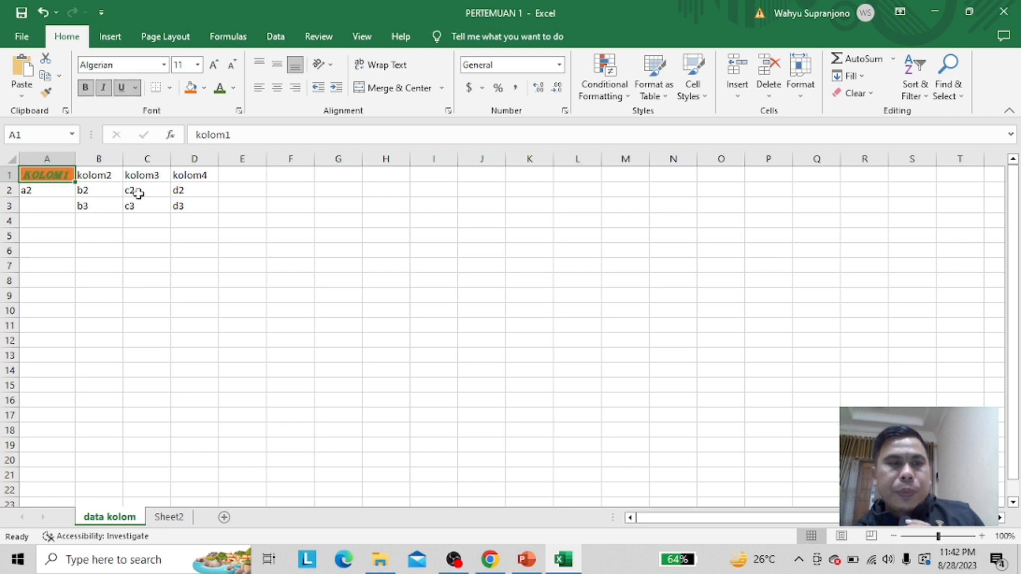
Merge and center cells C1 and D1, keeping only the kolom3 label and discarding kolom4.
left_click(149, 174)
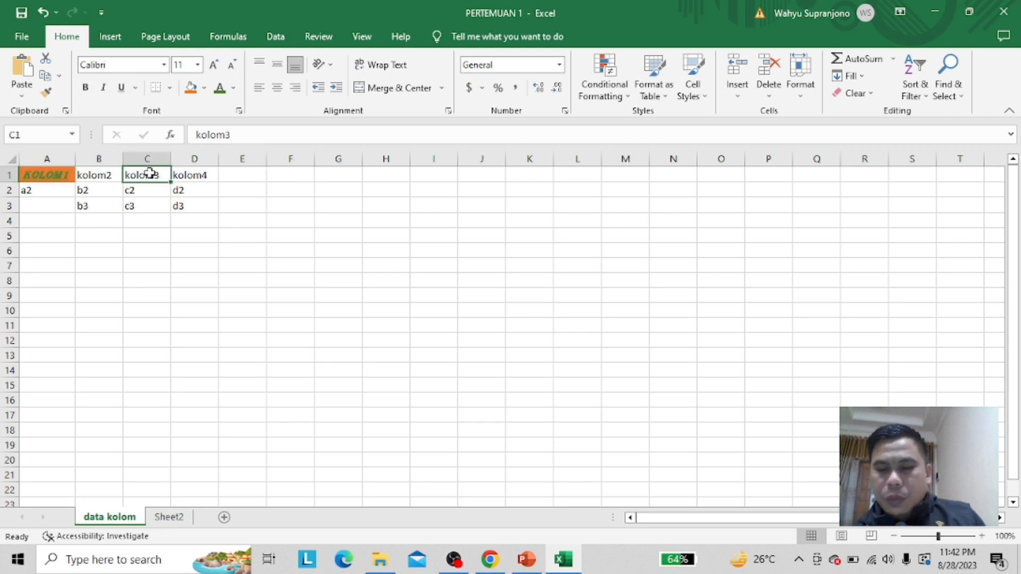
key("shift+Right")
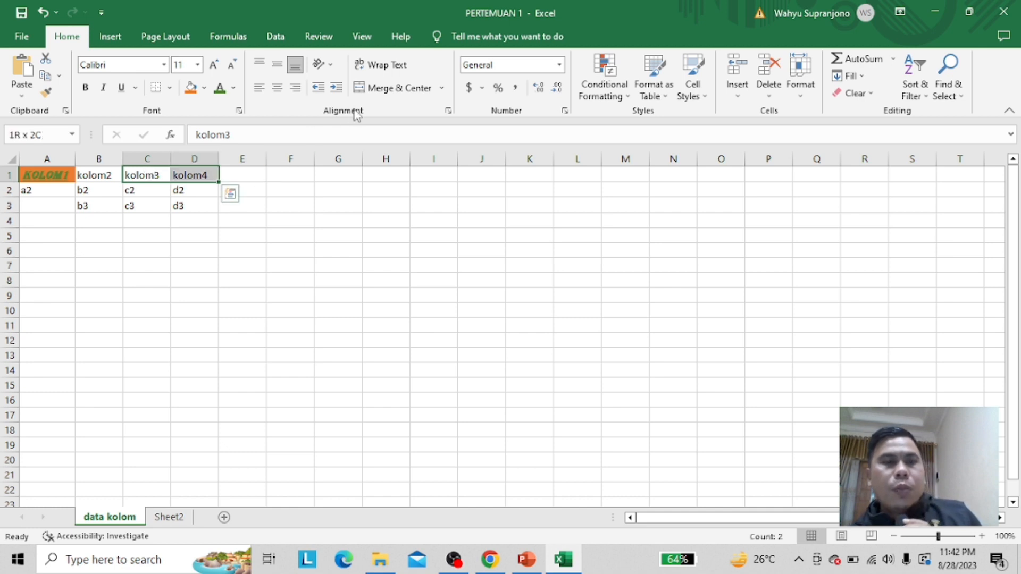
left_click(394, 87)
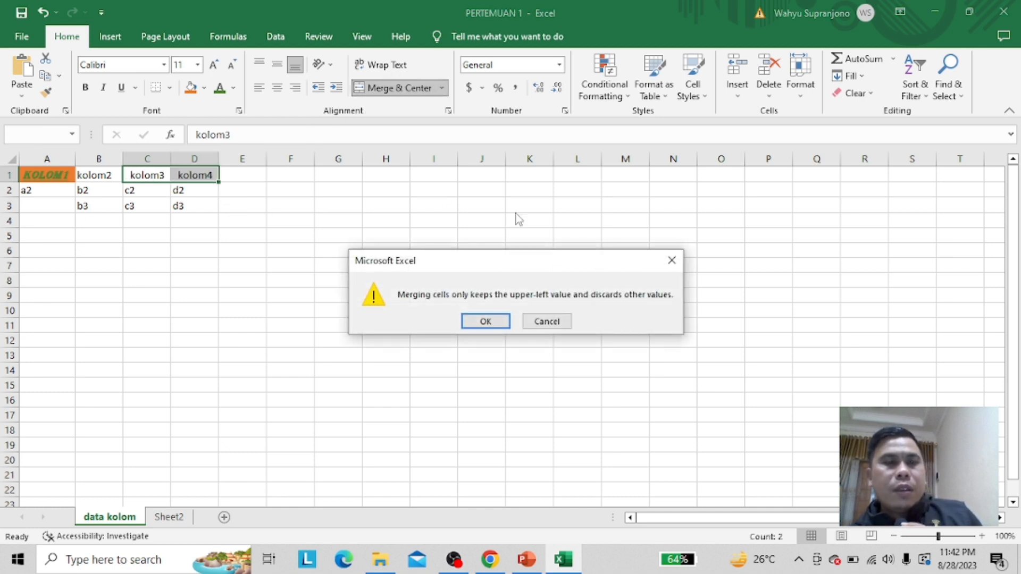
left_click(486, 320)
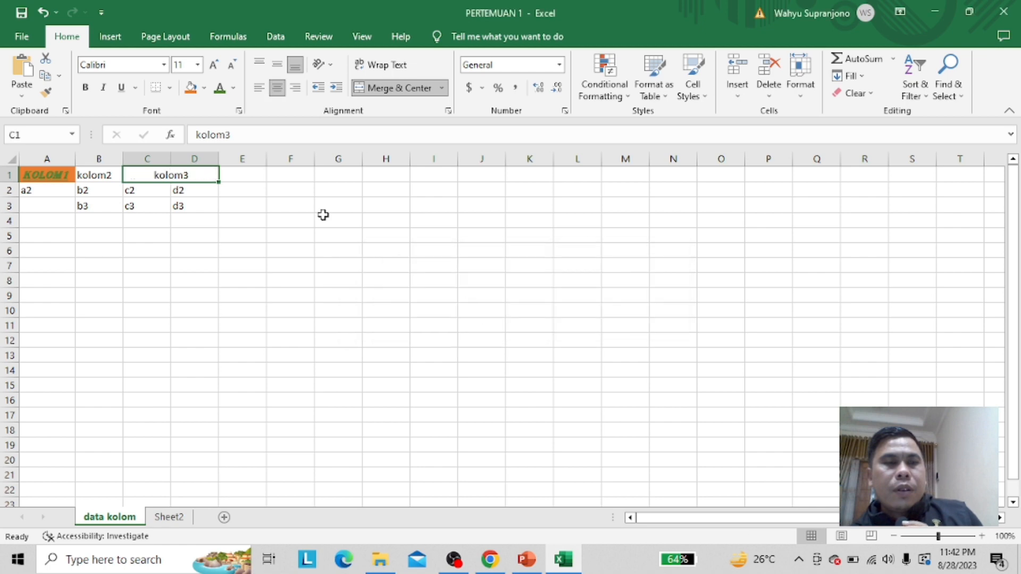
left_click(226, 219)
left_click(176, 177)
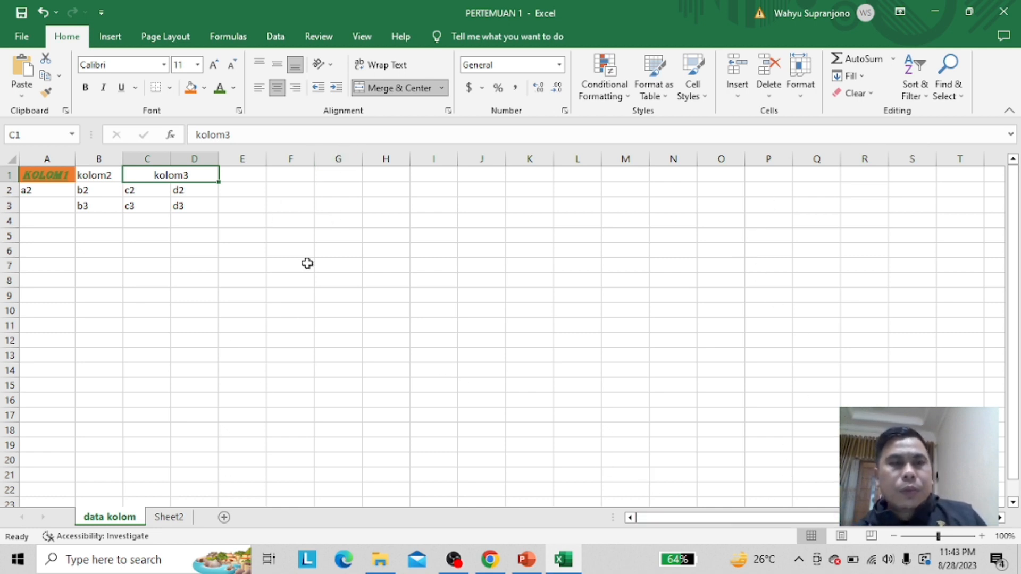
Examine the available commands for viewing, inserting, page layout, formulas, data, reviewing and help.
left_click(367, 33)
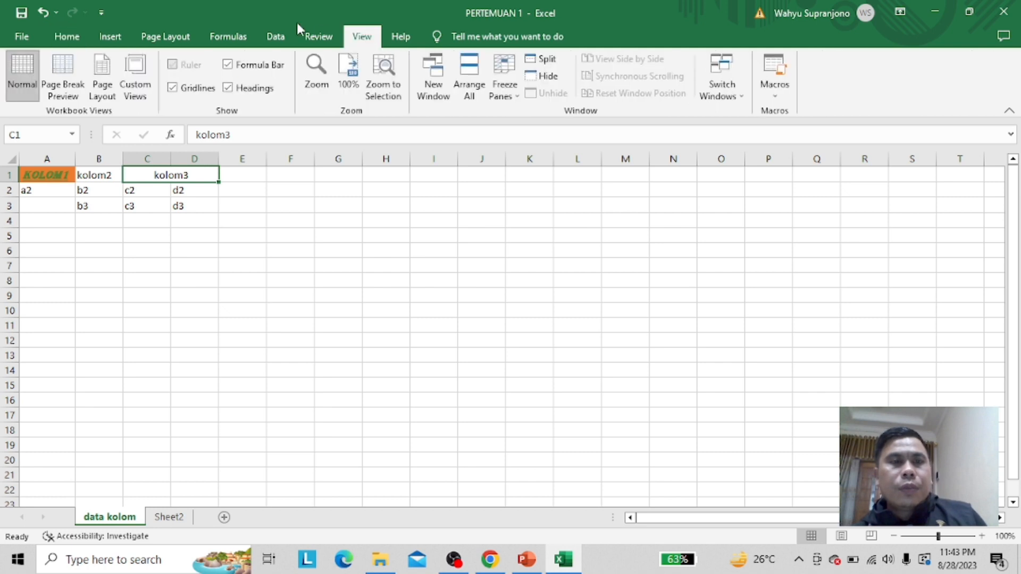
left_click(102, 38)
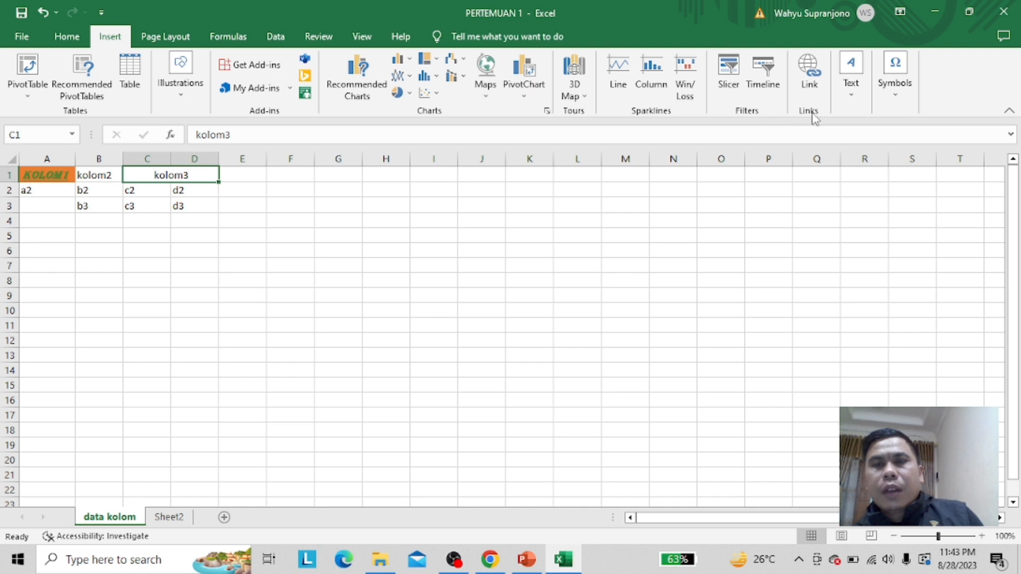
left_click(166, 37)
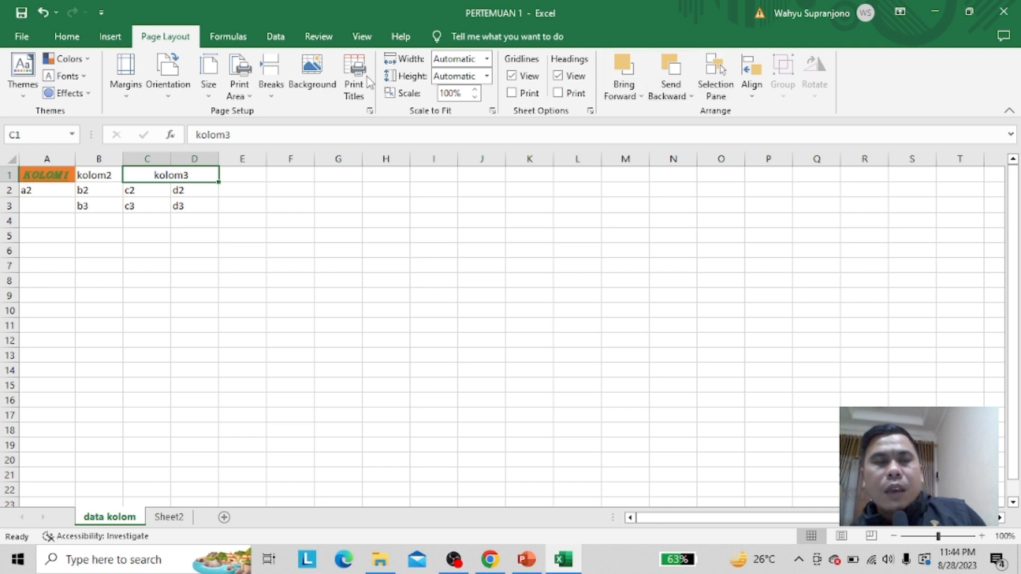
left_click(247, 34)
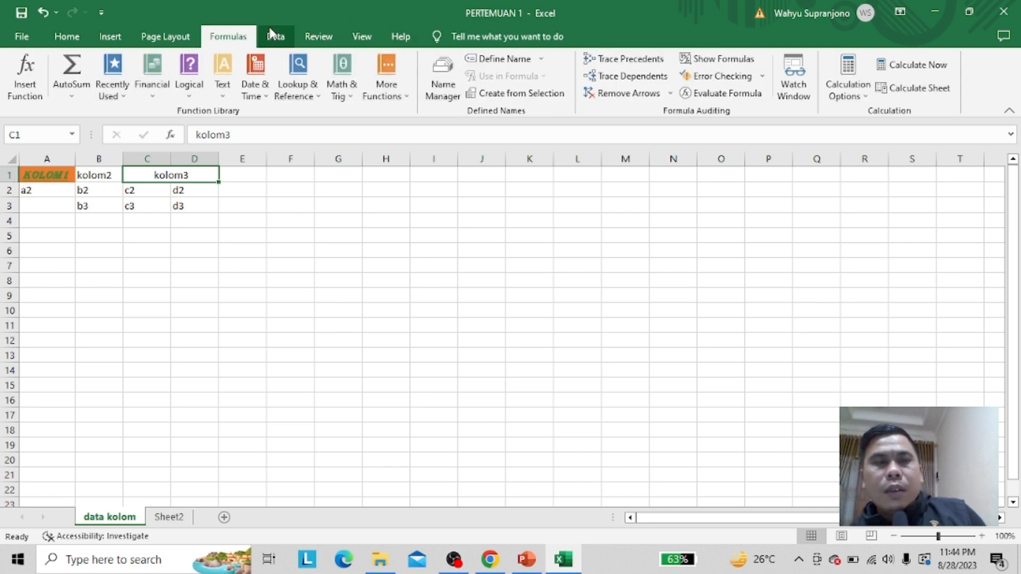
left_click(282, 39)
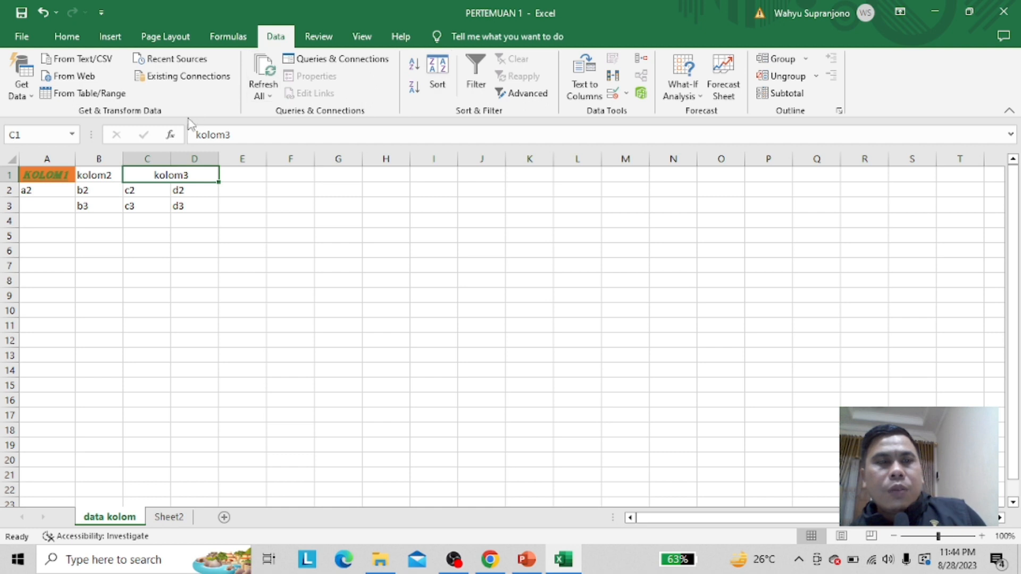
left_click(321, 38)
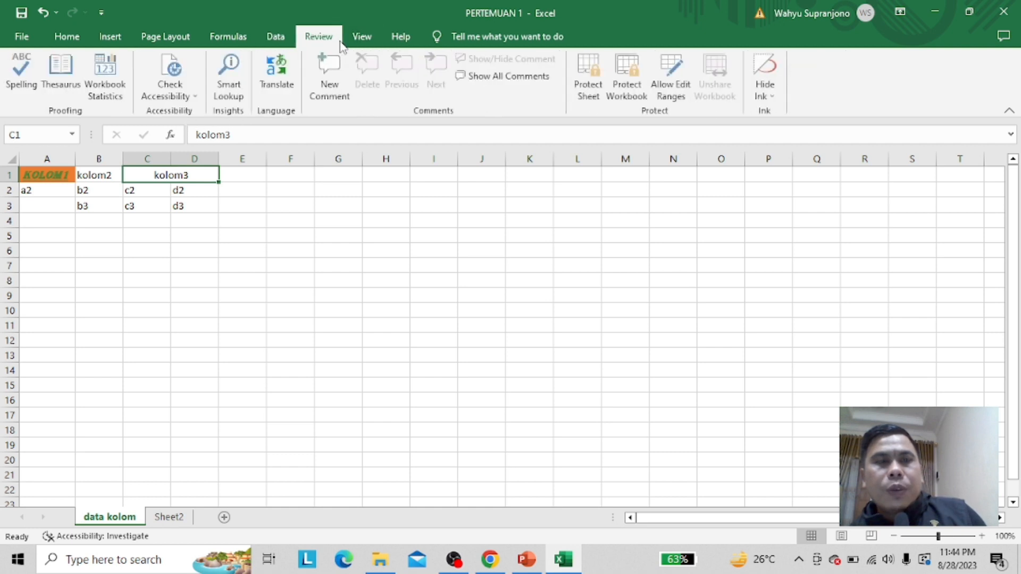
left_click(367, 38)
left_click(394, 38)
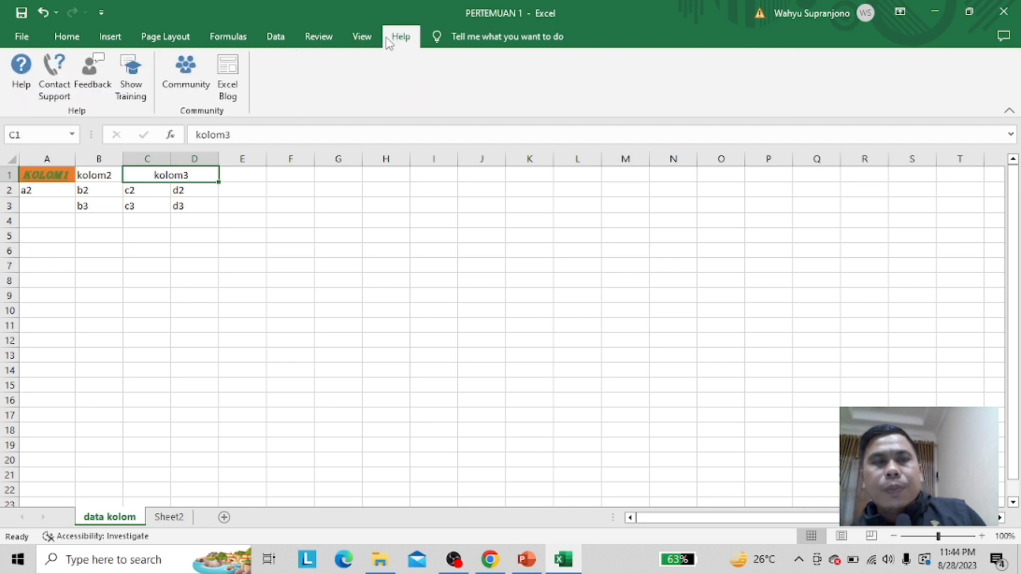
left_click(267, 414)
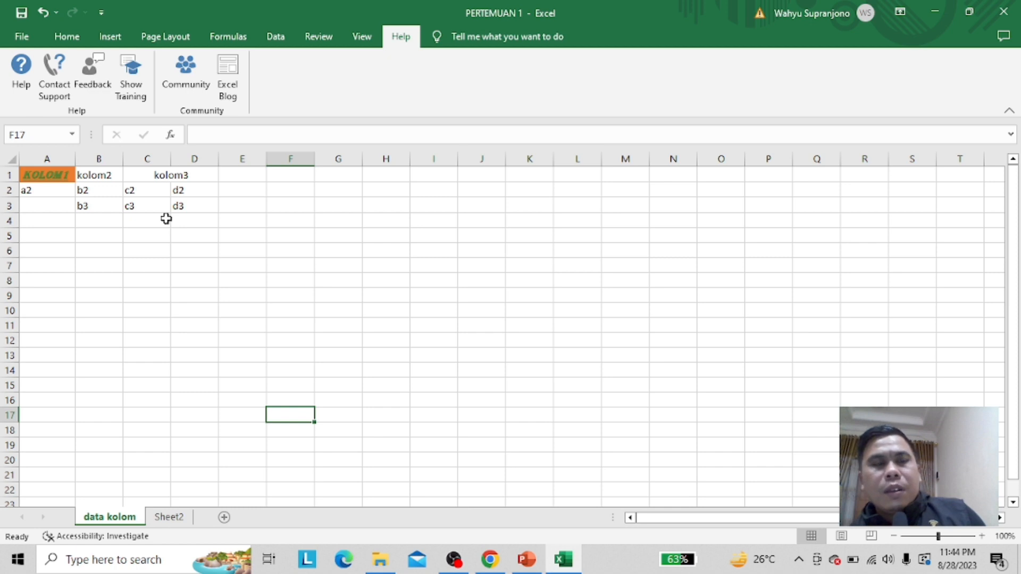
left_click(131, 233)
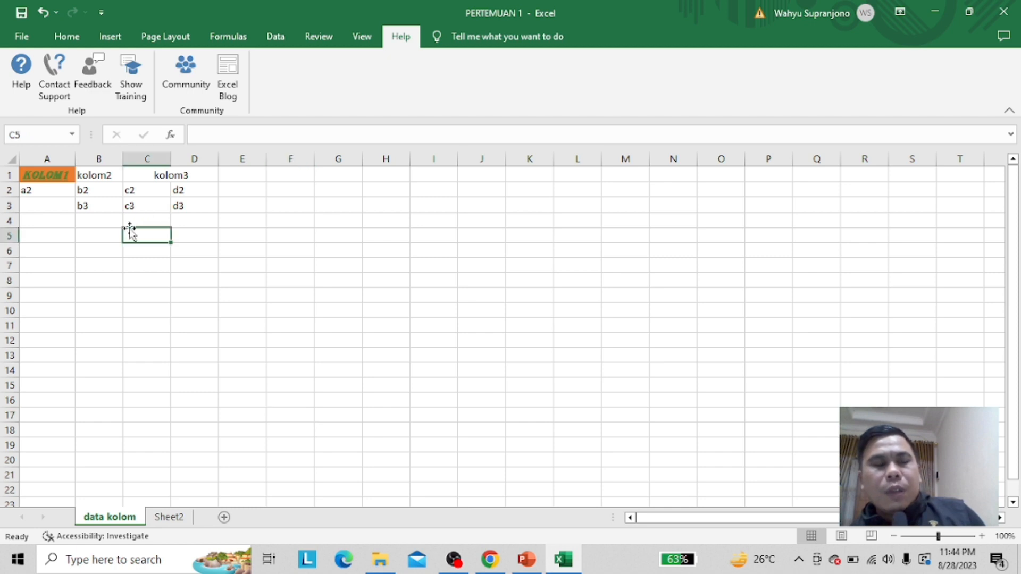